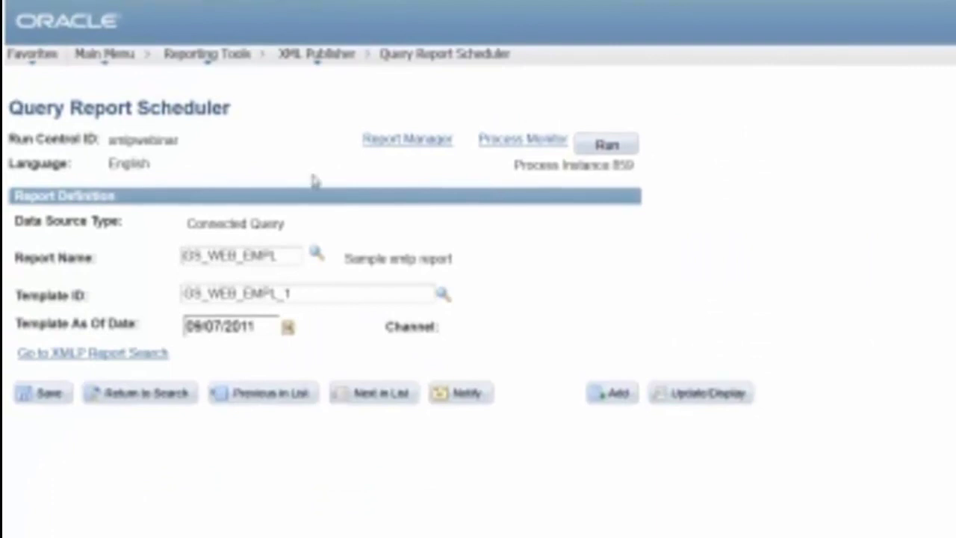
Step: Bring up the Reporting Tools menu list to reach Report Manager
mouse_move(204, 64)
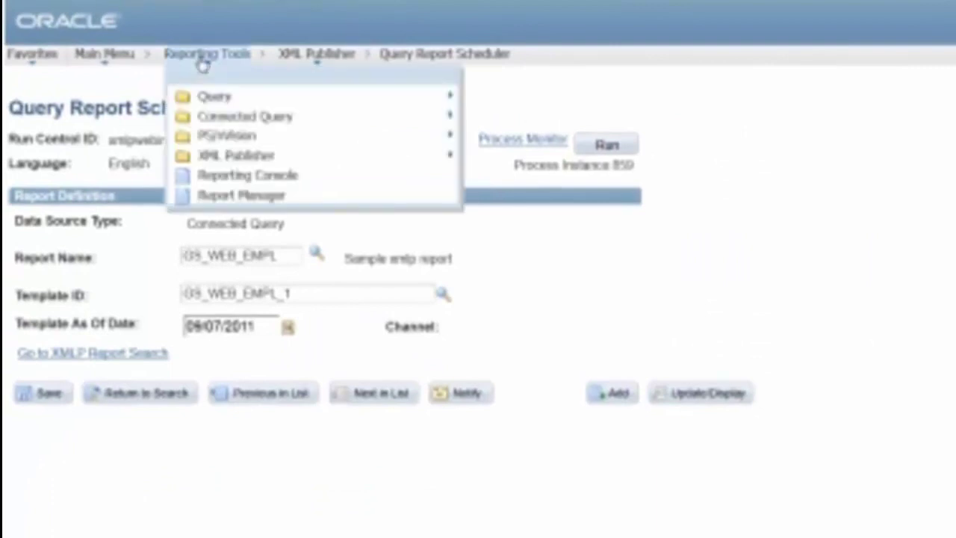
mouse_move(248, 154)
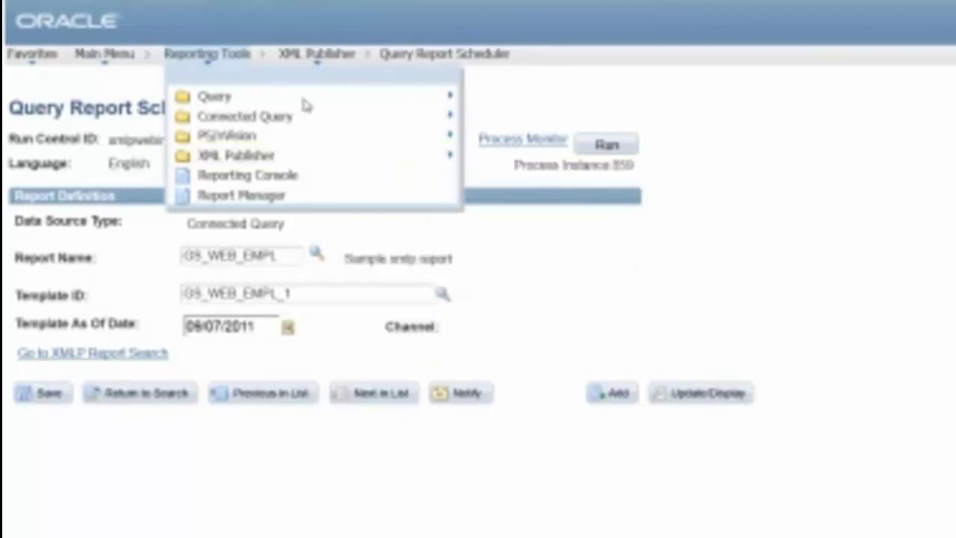
Step: Open the GS_WEB_EMPL report output and scroll through its department-by-department employee tables
left_click(245, 196)
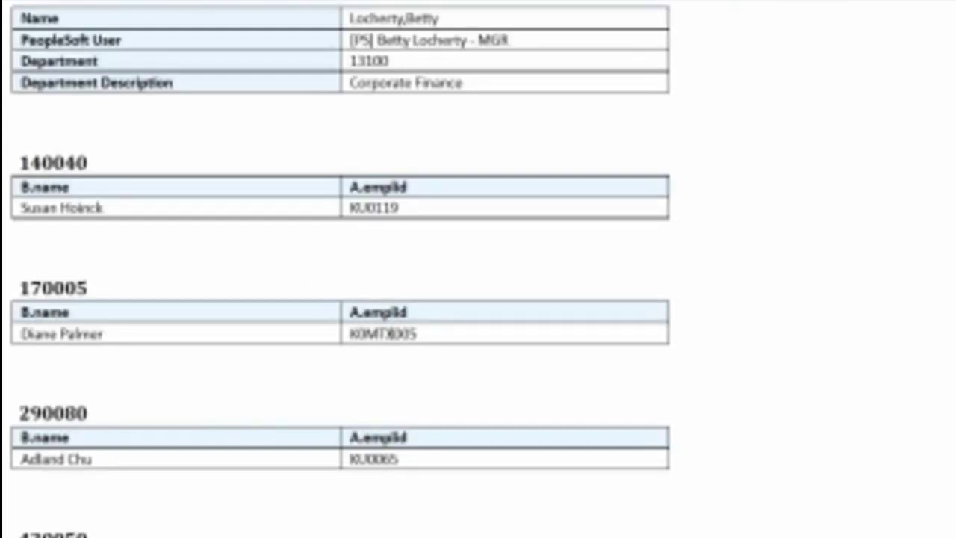
scroll(391, 337, "down", 3)
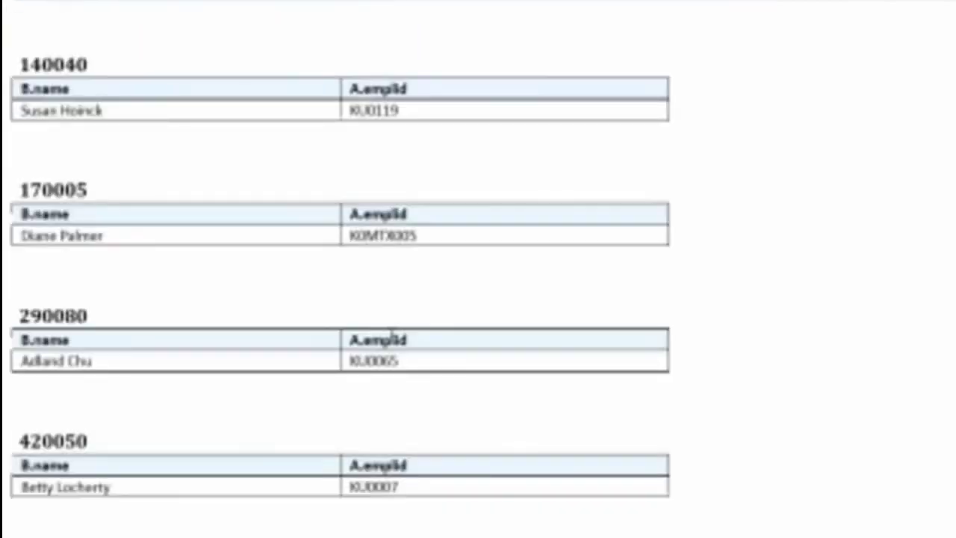
scroll(392, 337, "down", 10)
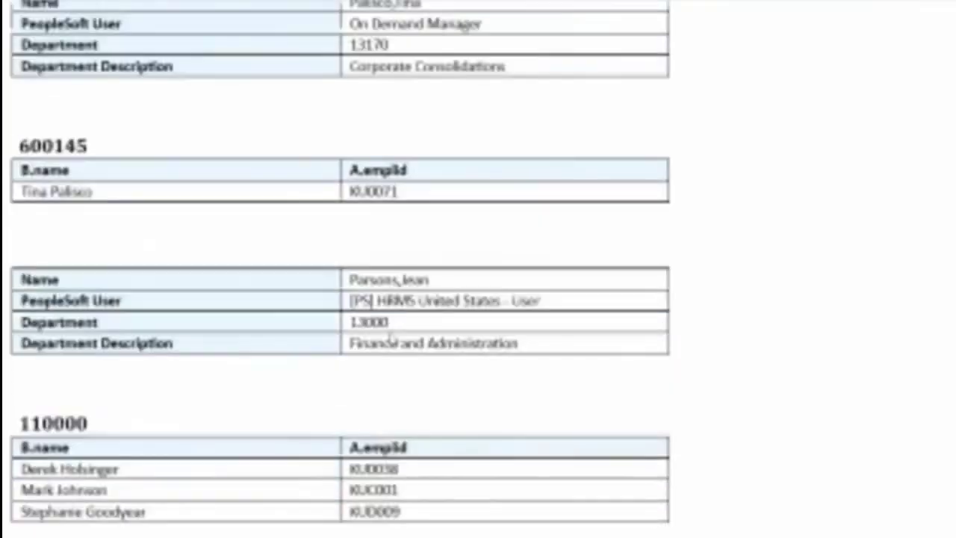
scroll(391, 338, "down", 10)
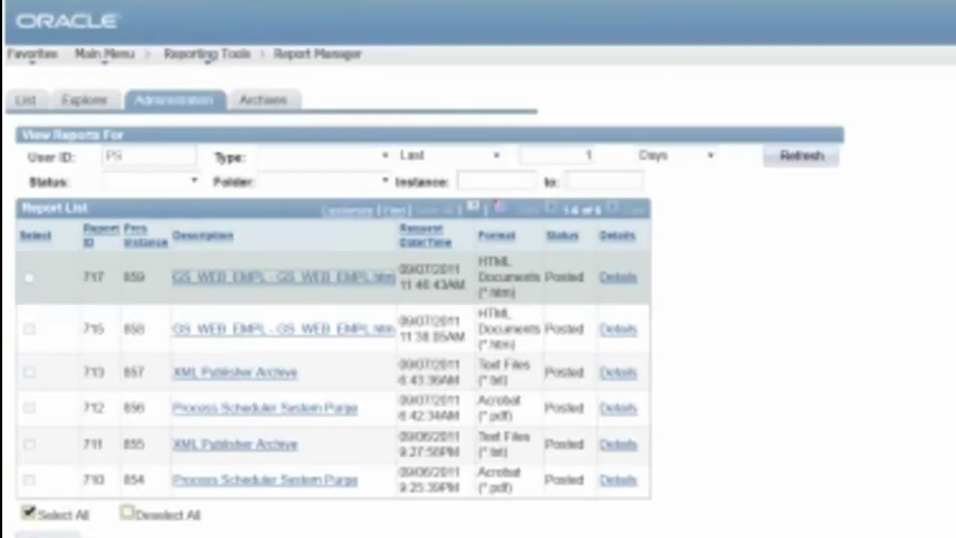
Step: Go to the XML Publisher Report Definition search page via Reporting Tools
left_click(220, 65)
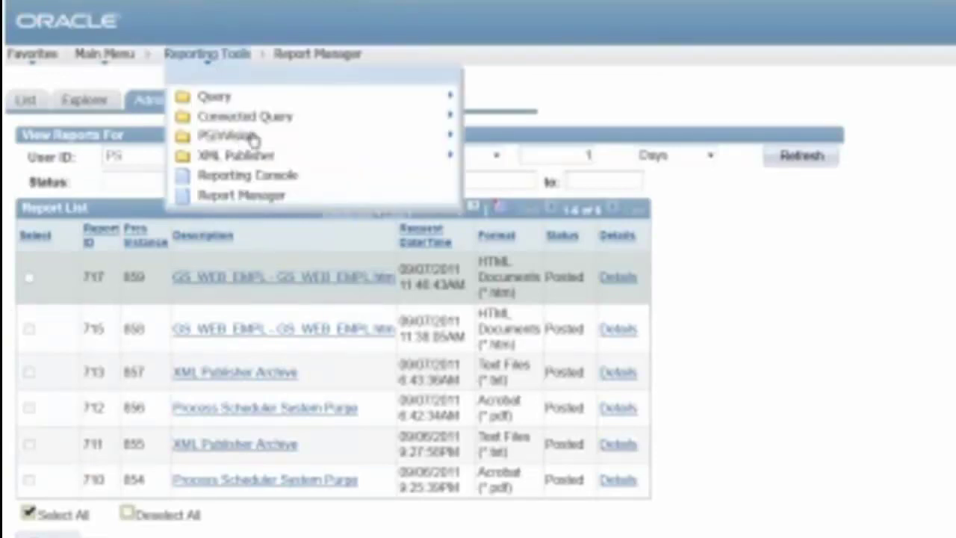
mouse_move(258, 159)
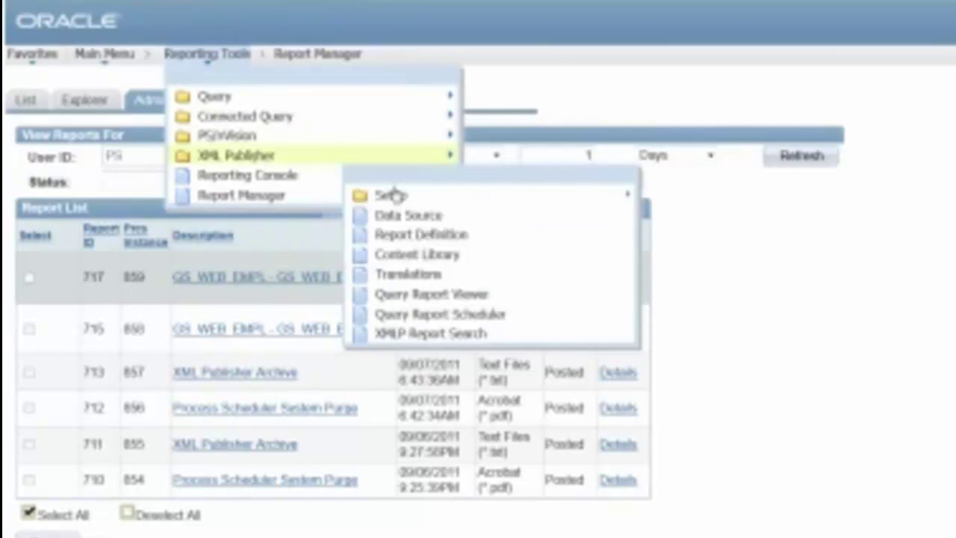
left_click(404, 238)
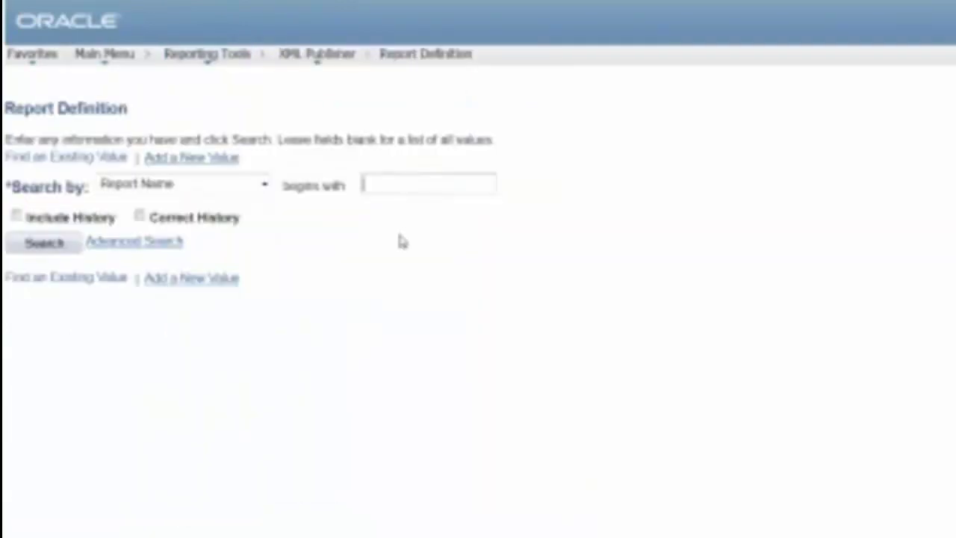
left_click(45, 243)
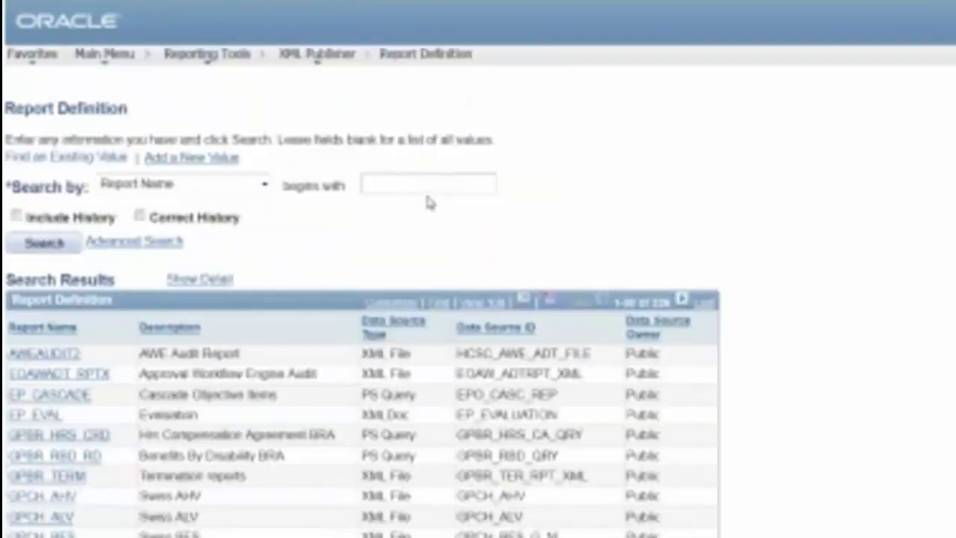
Step: Search for report definitions whose Report Name begins with 'gs'
left_click(444, 182)
type("fg")
key("BackSpace")
key("BackSpace")
type("gs")
key("Return")
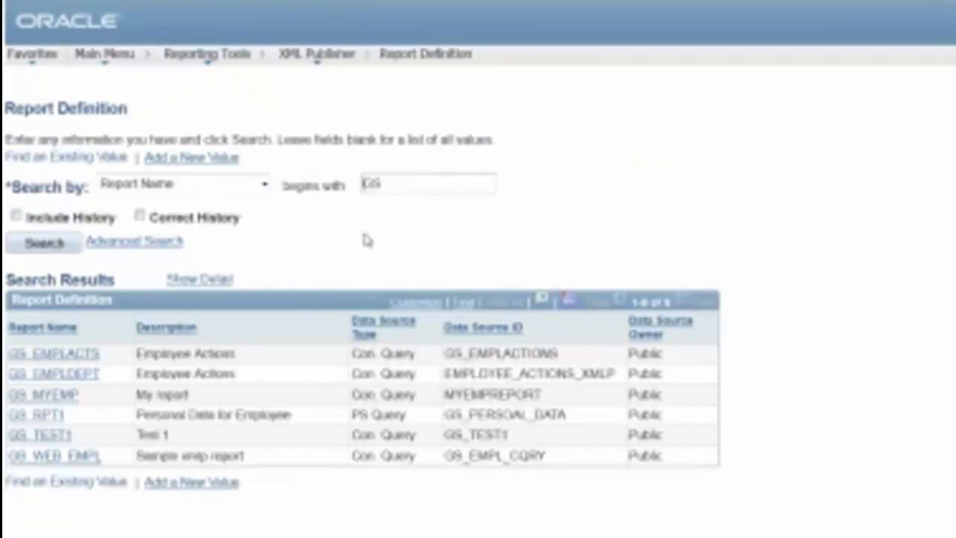
Step: Open the GS_WEB_EMPL report definition's Template tab and add a new template row
left_click(33, 457)
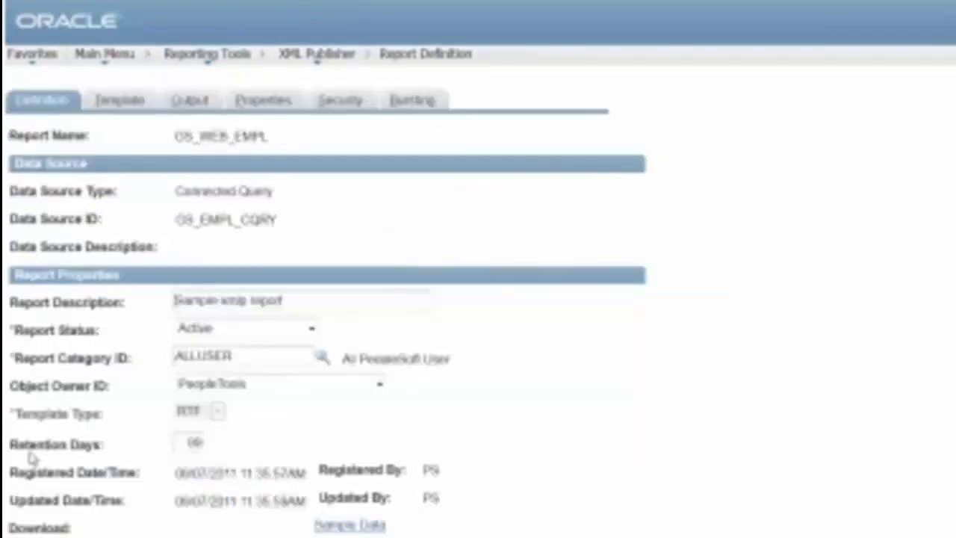
left_click(118, 101)
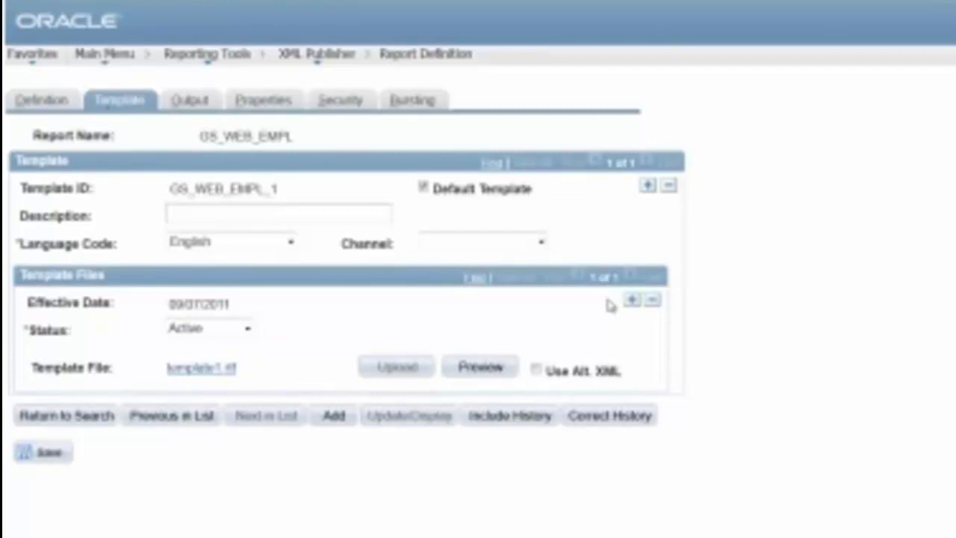
left_click(647, 186)
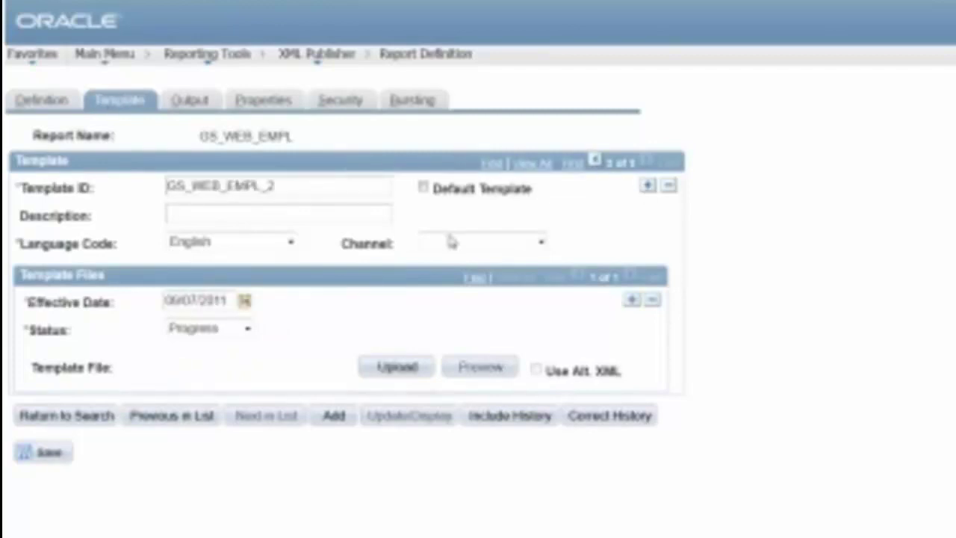
Step: Make the new template GS_WEB_EMPL_2 with status Active and start its file upload
left_click(284, 185)
key("BackSpace")
type("3")
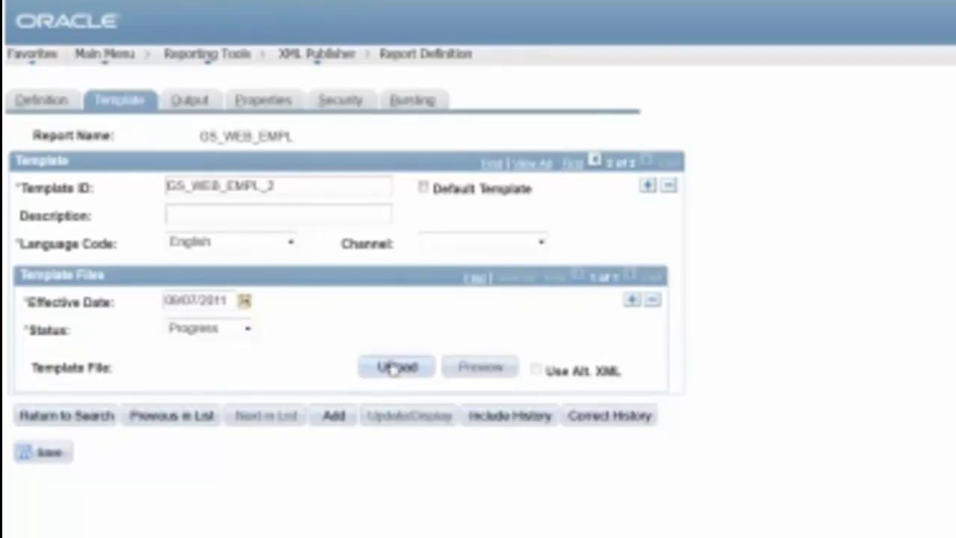
left_click(247, 329)
left_click(240, 347)
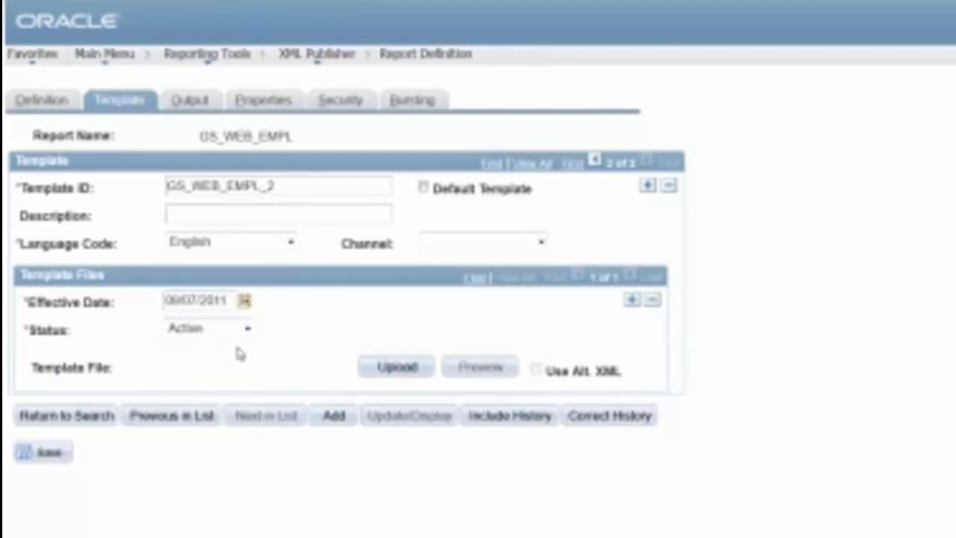
left_click(398, 367)
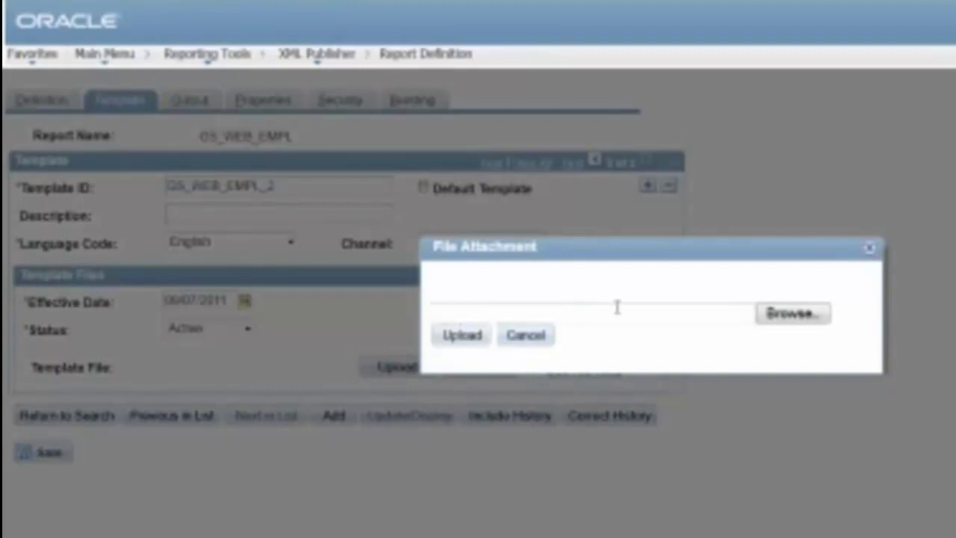
Step: Browse to template2.rtf and upload it as the GS_WEB_EMPL_2 template file
left_click(782, 323)
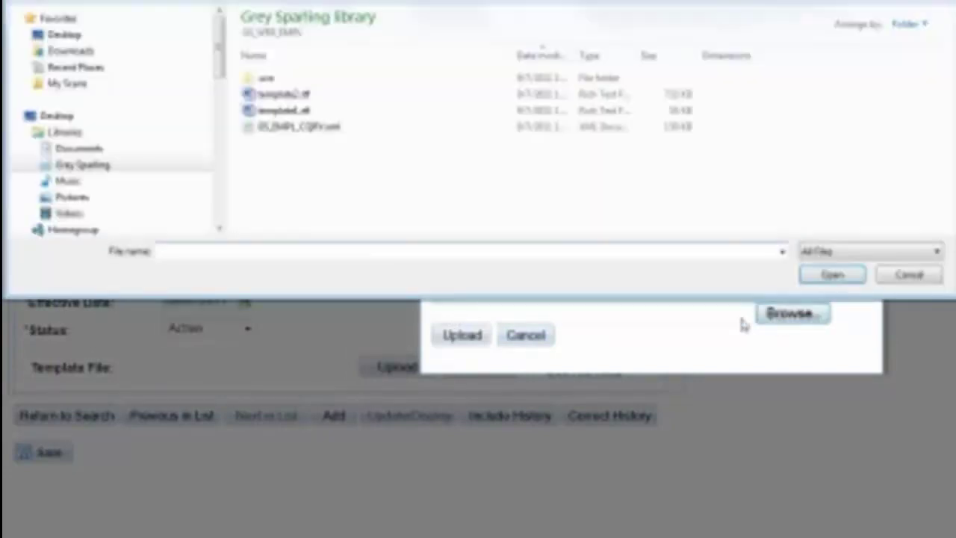
left_click(276, 95)
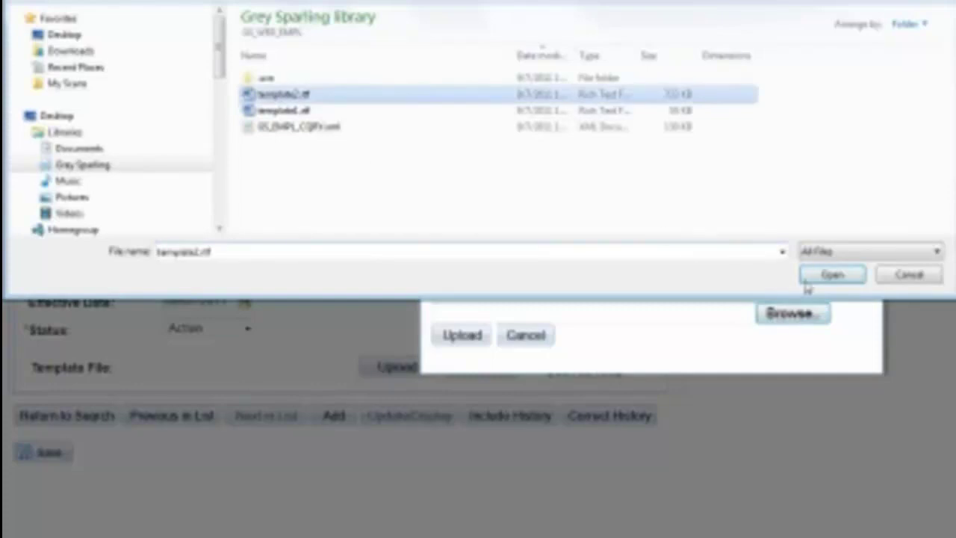
left_click(831, 275)
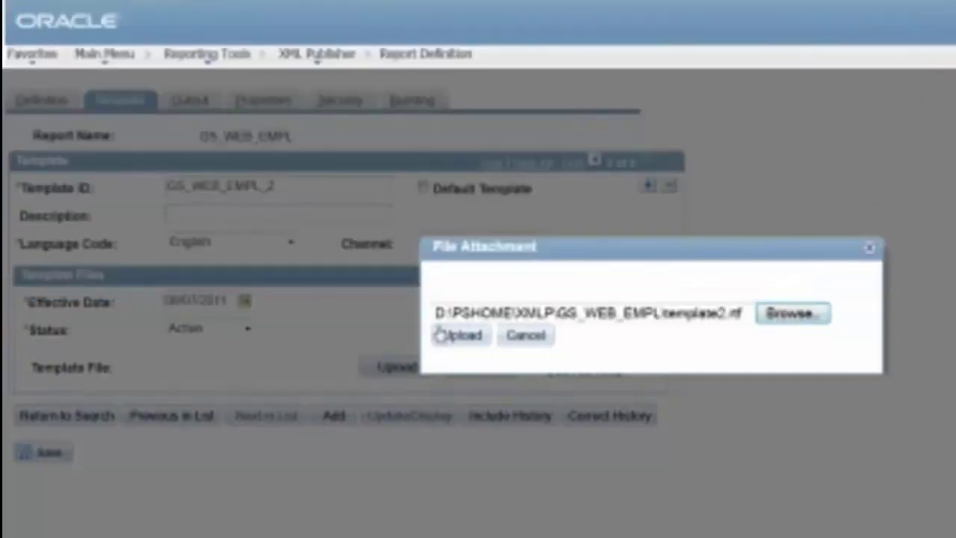
left_click(461, 336)
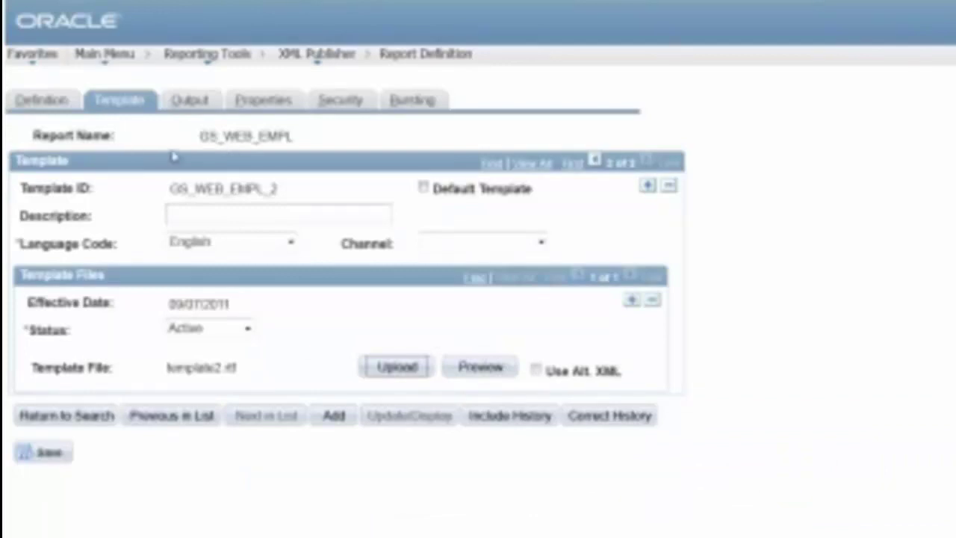
Step: Look over the Output, Properties and Security tabs, ending on the Bursting tab
left_click(189, 103)
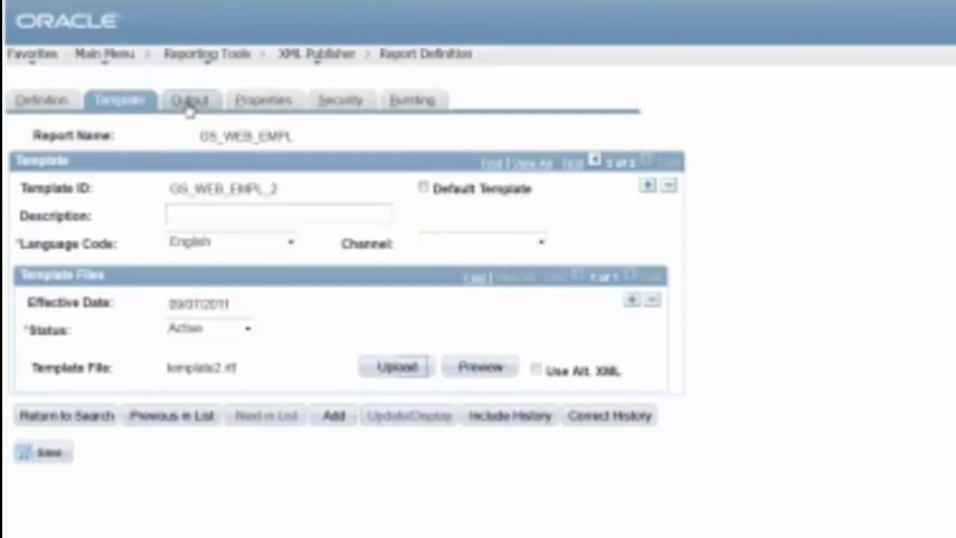
left_click(280, 105)
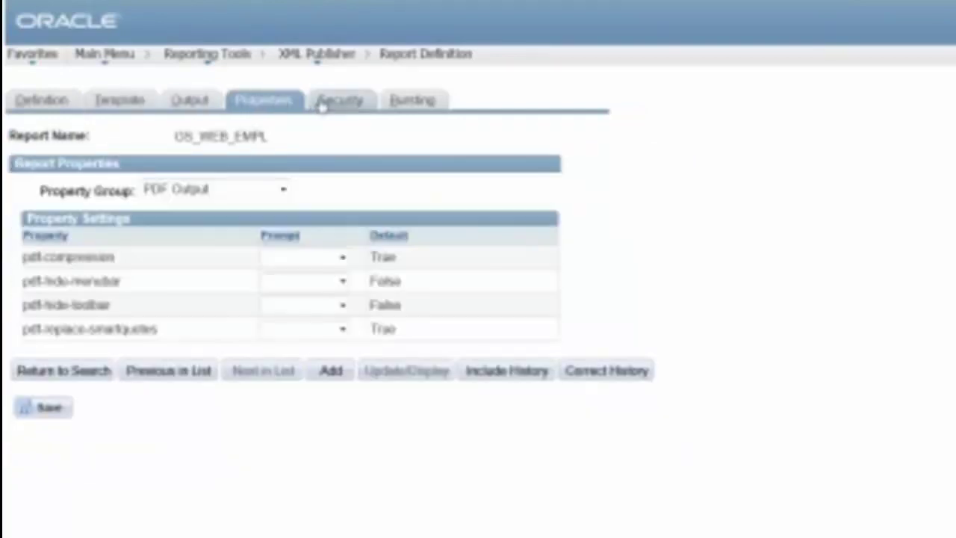
left_click(410, 104)
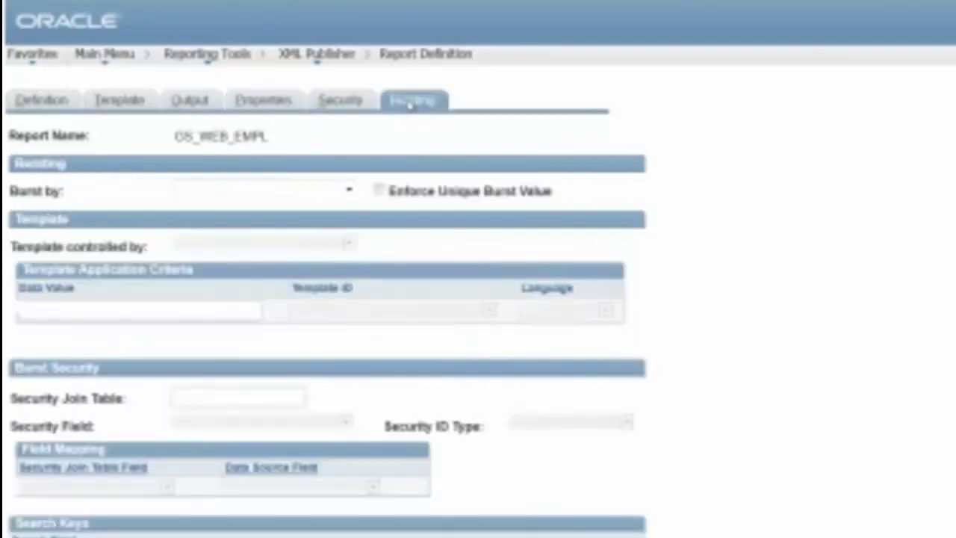
left_click(349, 109)
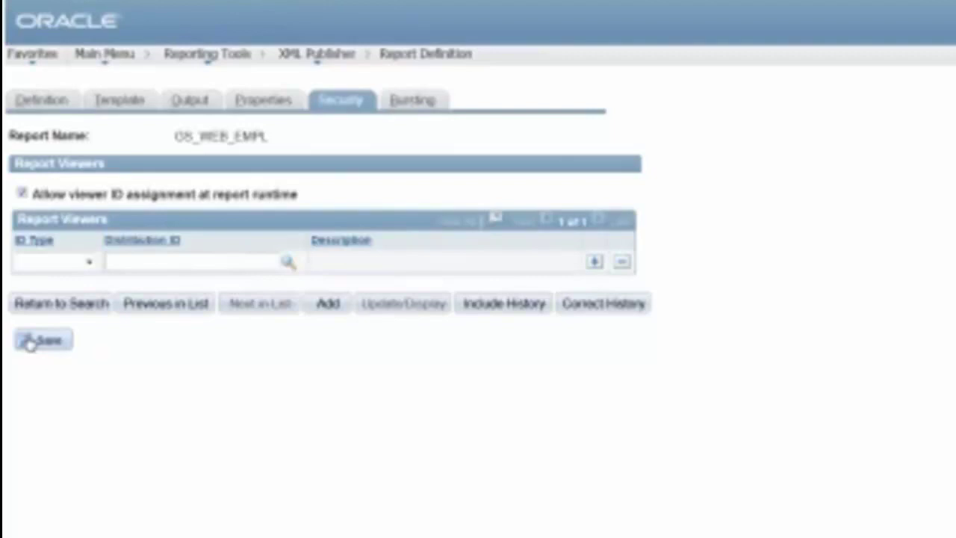
left_click(407, 106)
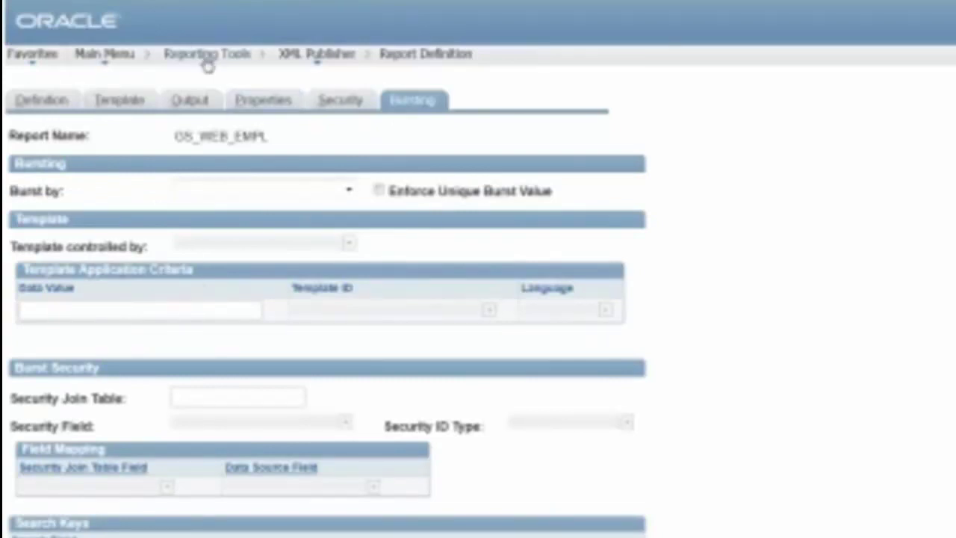
Step: Go to the Query Report Scheduler and open the GS_WEB_EMPL run control
mouse_move(207, 61)
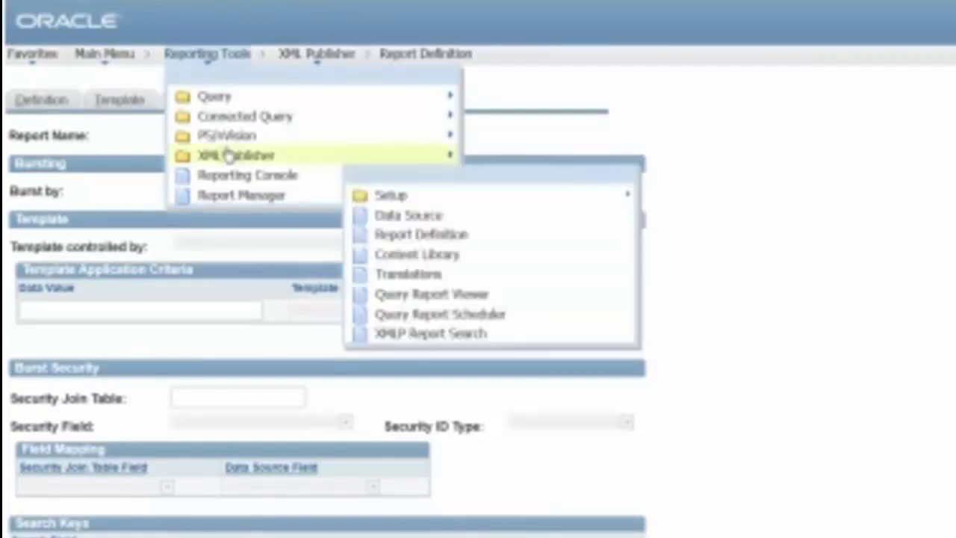
mouse_move(251, 155)
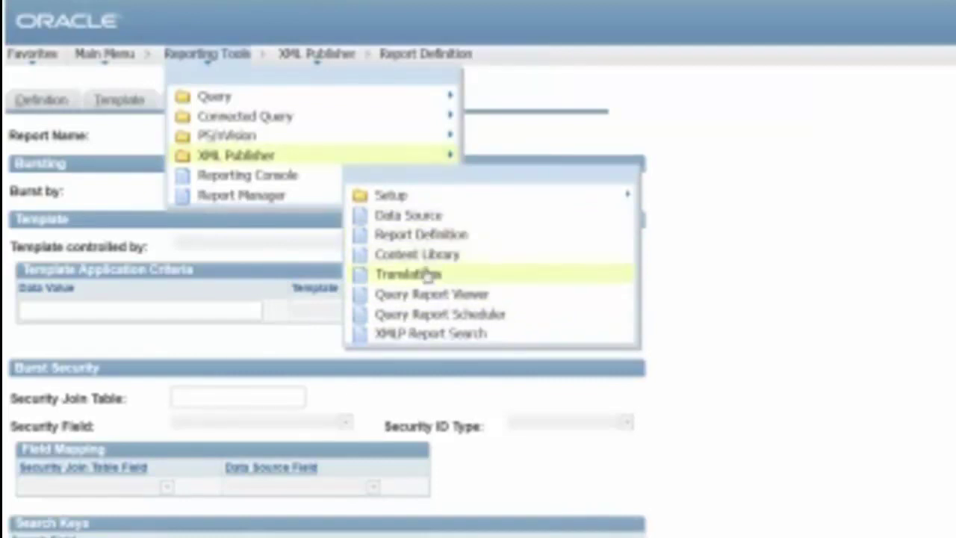
left_click(434, 314)
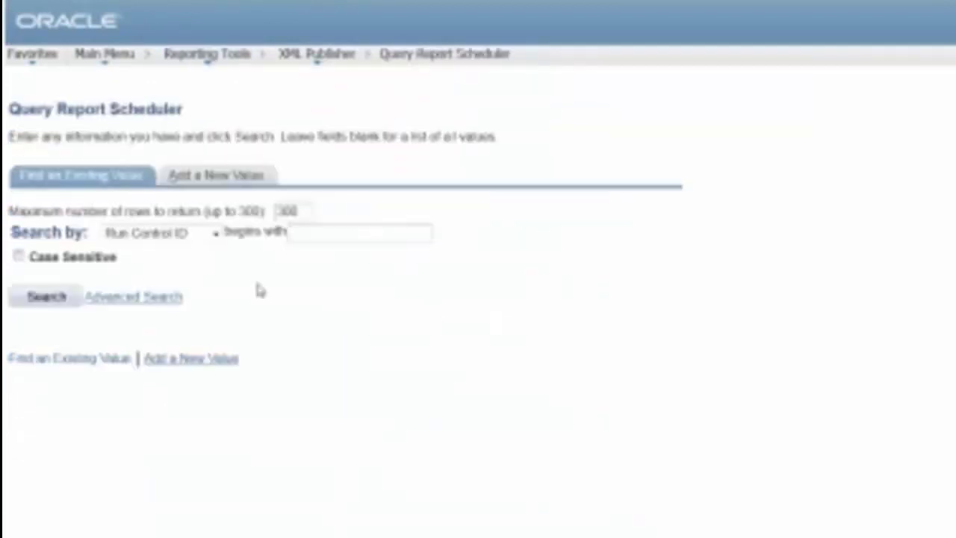
left_click(62, 300)
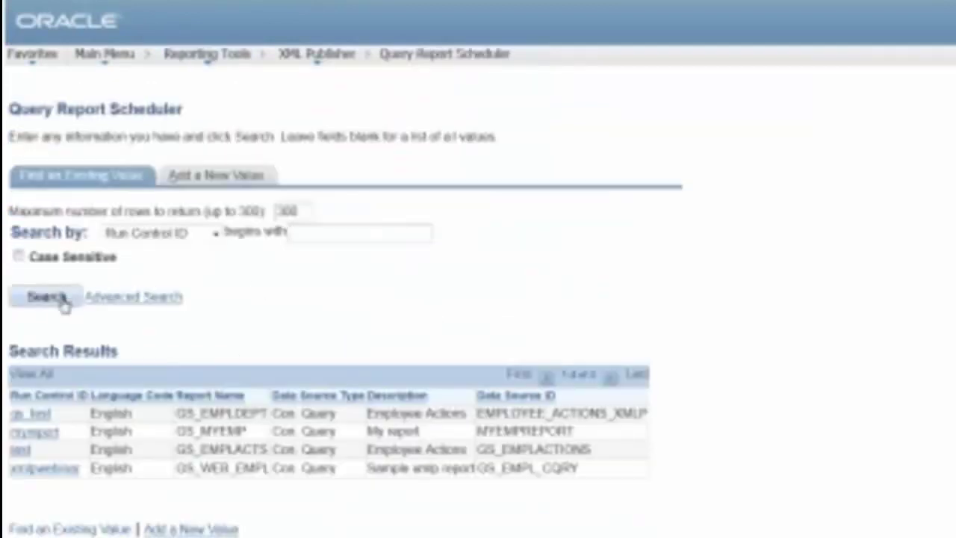
left_click(45, 468)
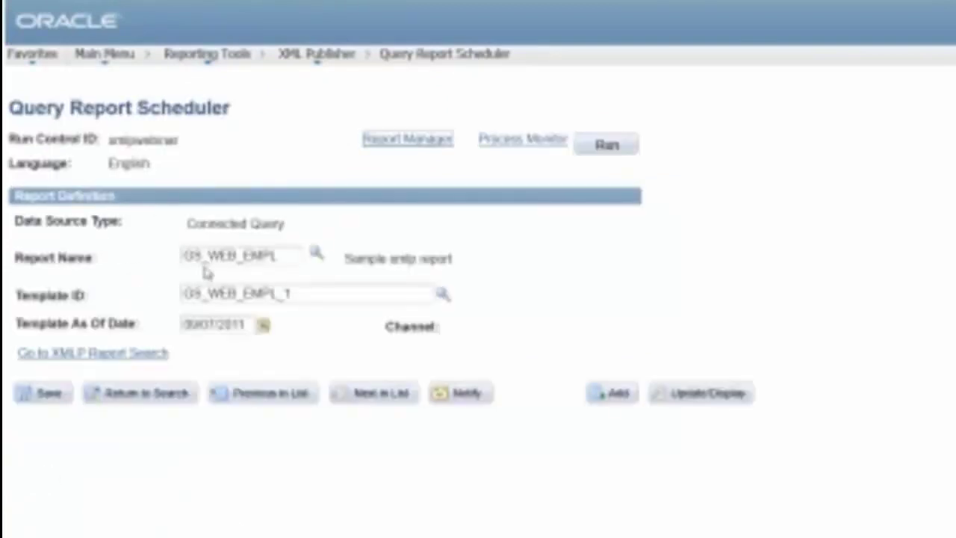
Step: Pick template GS_WEB_EMPL_2 from the Template ID lookup and run the report
left_click(443, 295)
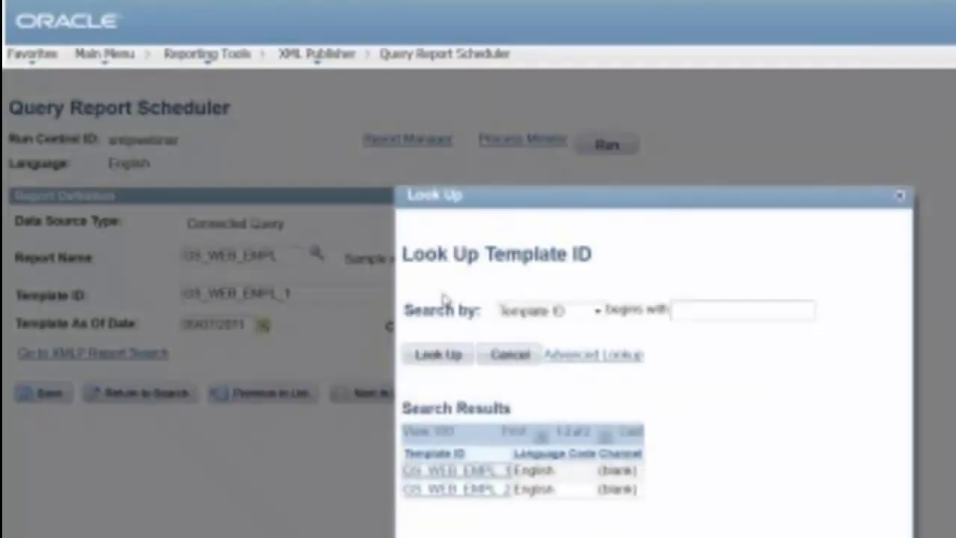
left_click(447, 490)
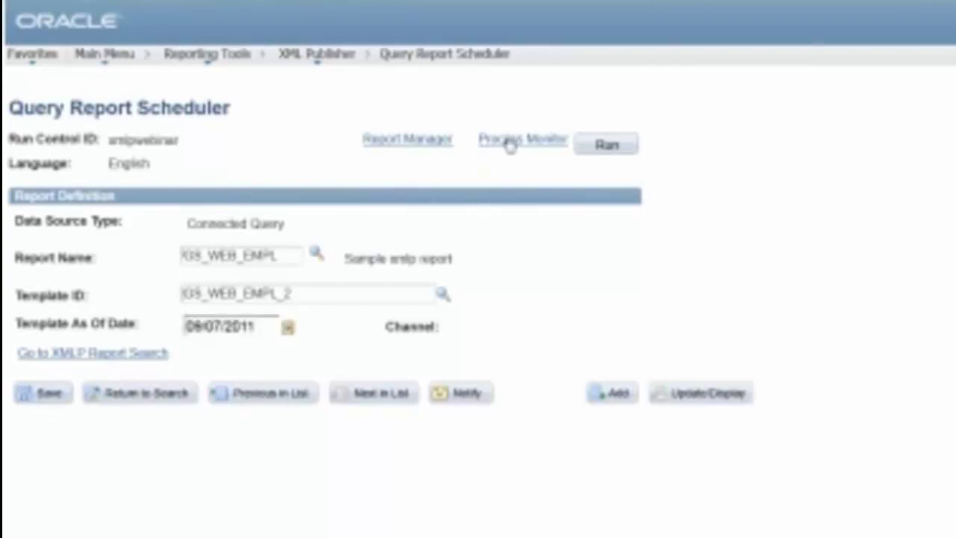
left_click(607, 146)
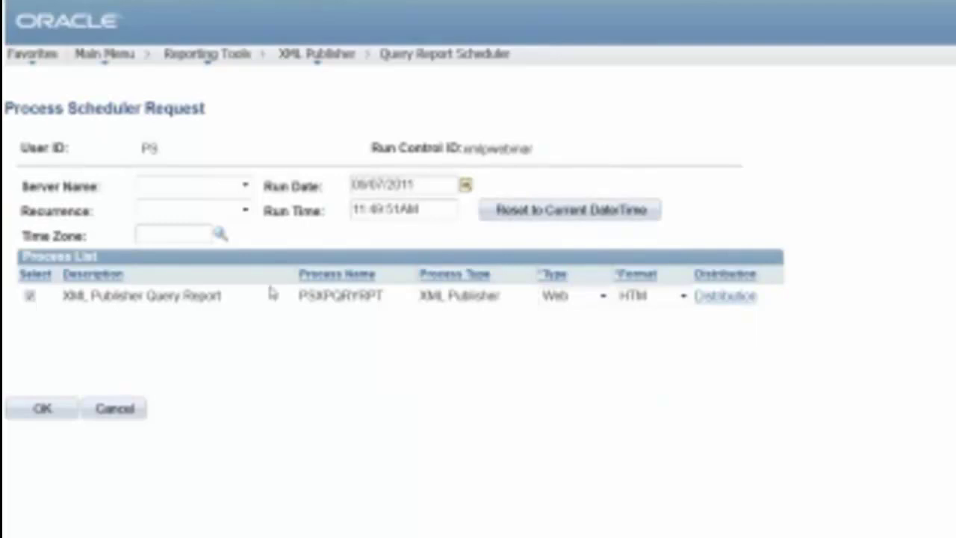
Step: Confirm the Process Scheduler Request with OK, submitting process instance 860
left_click(43, 410)
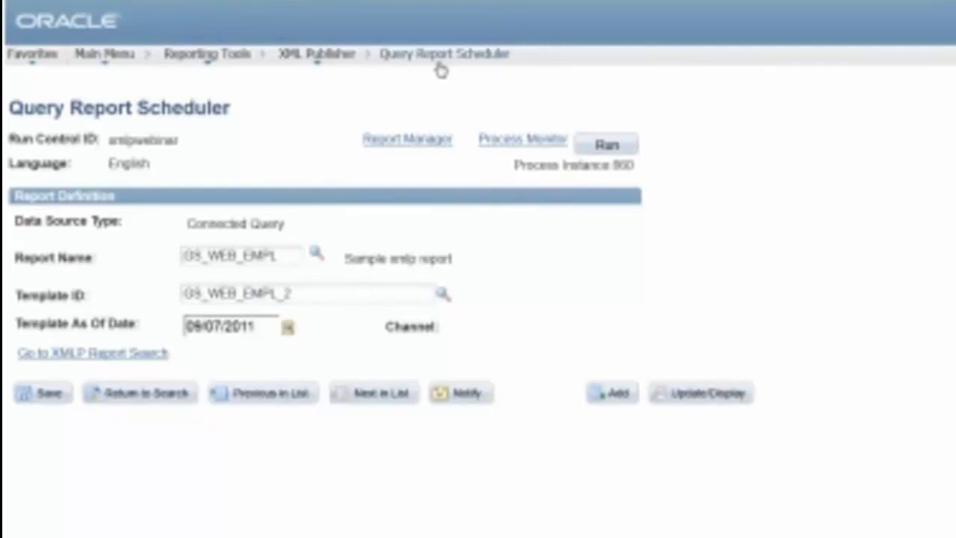
Step: Choose Report Manager from the Reporting Tools breadcrumb menu
left_click(231, 62)
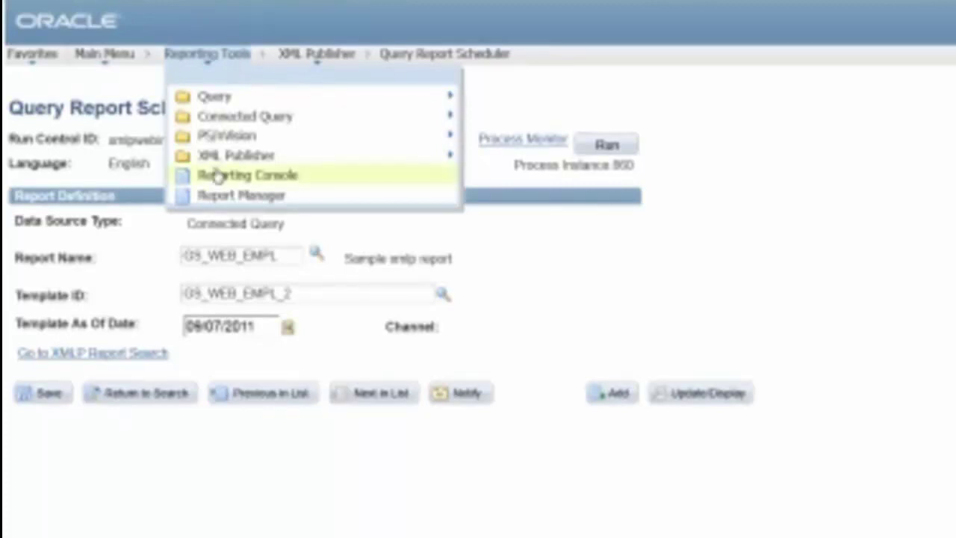
left_click(218, 195)
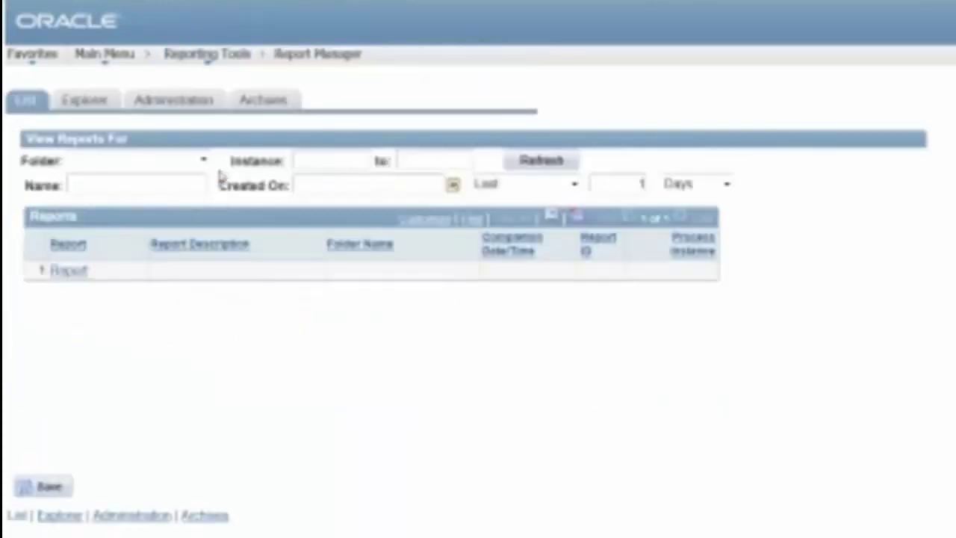
Step: Refresh the Administration list until report 719, process instance 860, shows as Posted
left_click(178, 102)
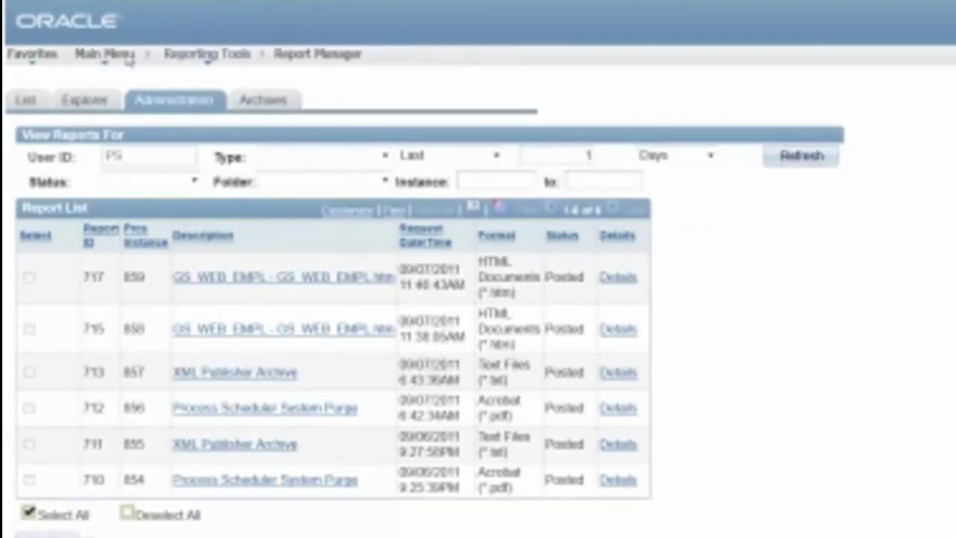
left_click(105, 58)
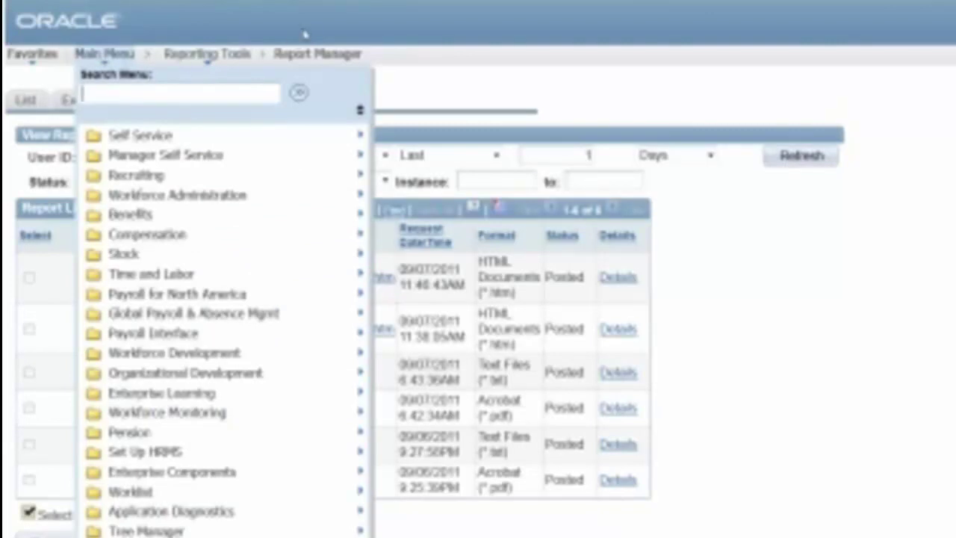
left_click(780, 159)
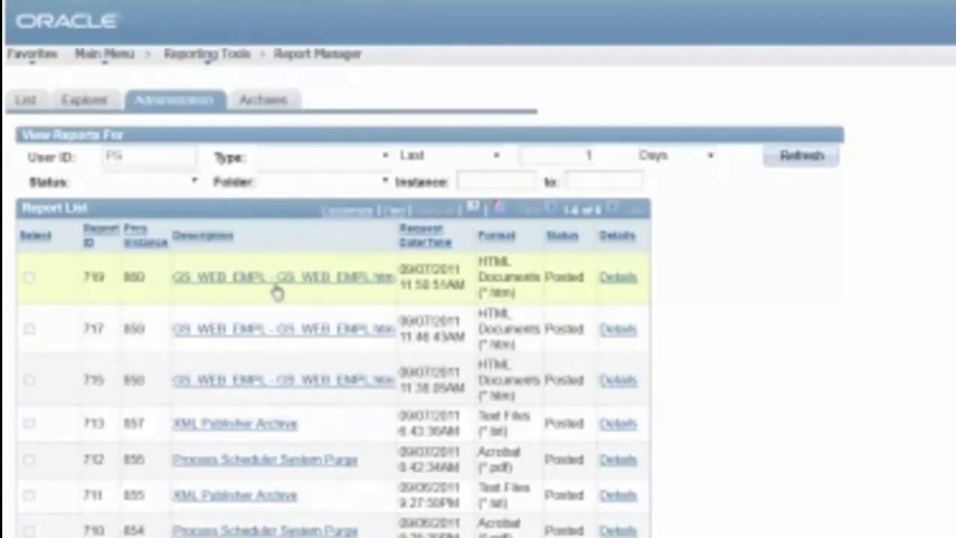
Step: Open report 719's output and scroll through its employee sections and pie charts
left_click(284, 280)
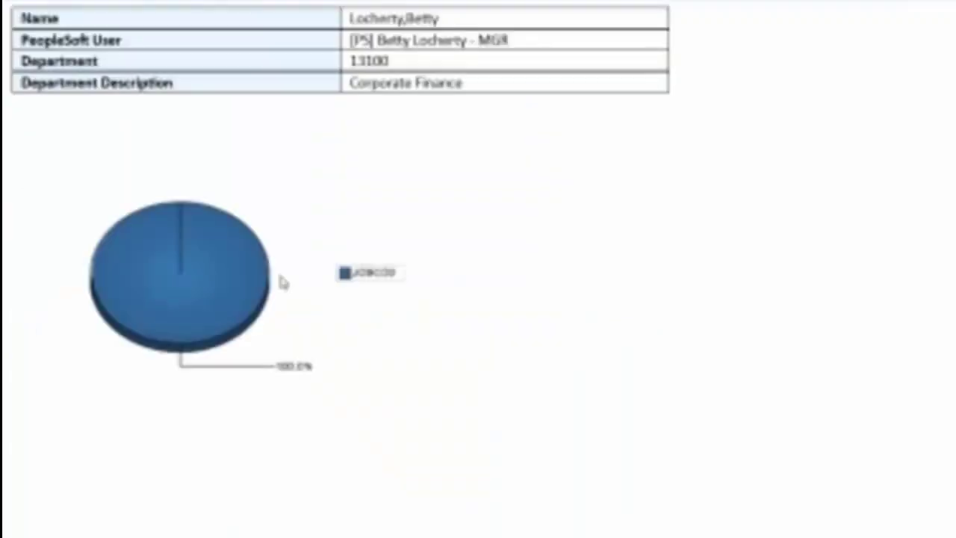
scroll(283, 282, "down", 10)
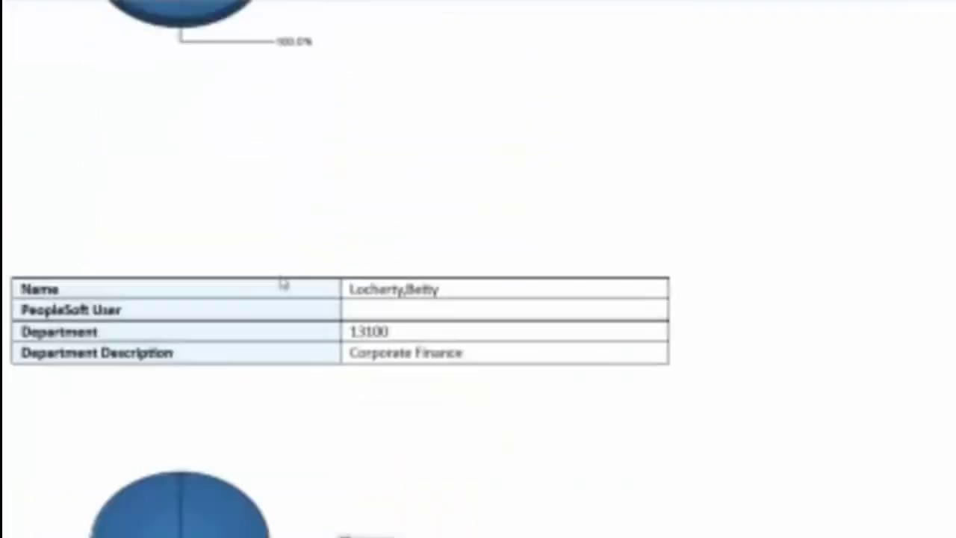
scroll(283, 283, "down", 8)
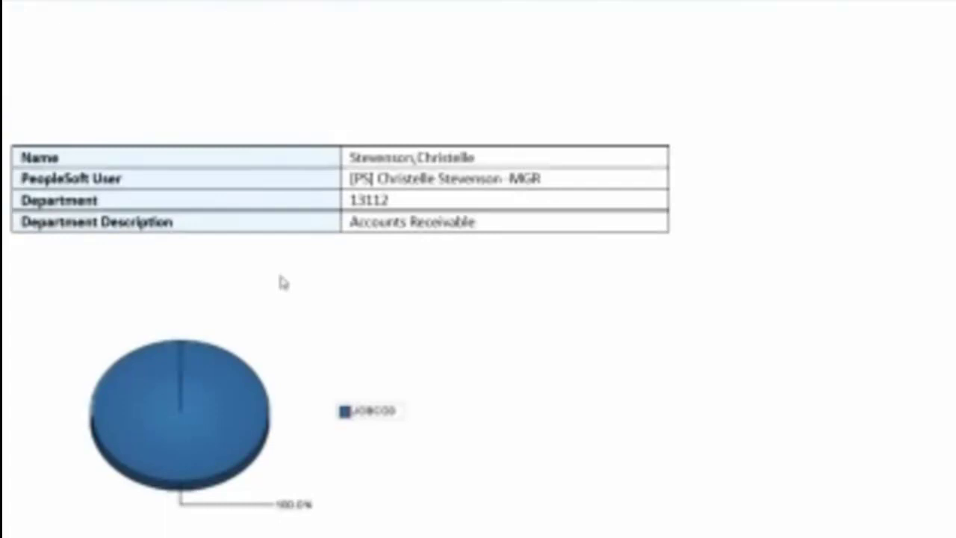
scroll(284, 282, "down", 15)
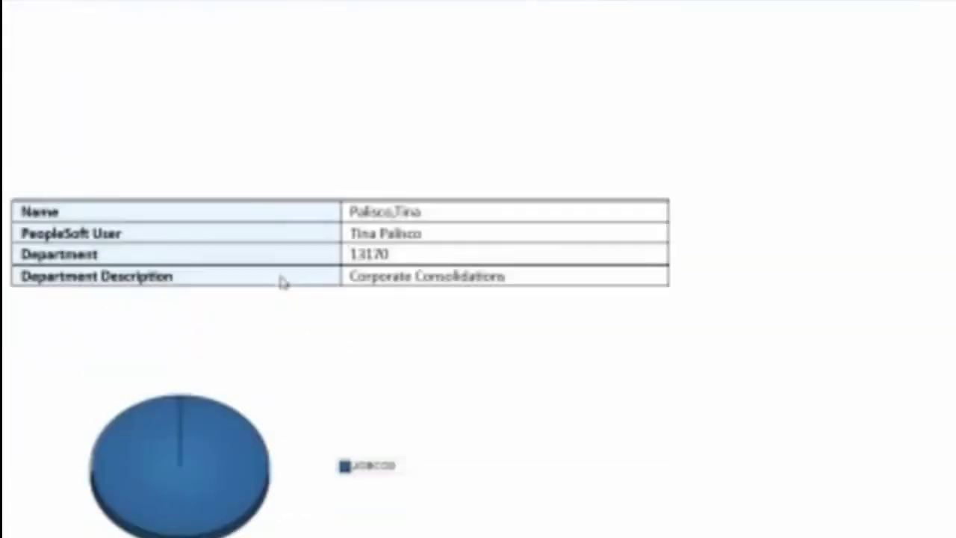
scroll(283, 282, "down", 15)
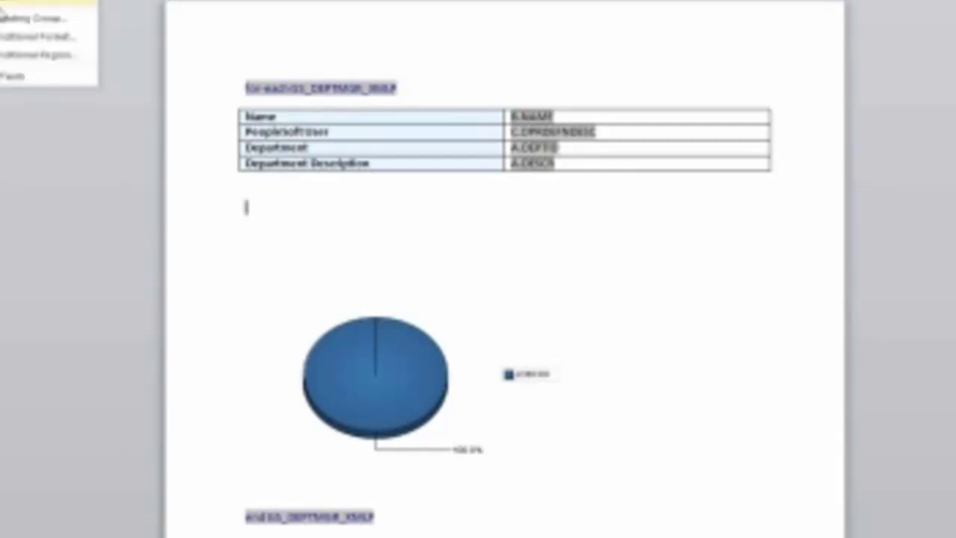
Step: Start adding a conditional region to the Word template from the BI Publisher menu
left_click(30, 60)
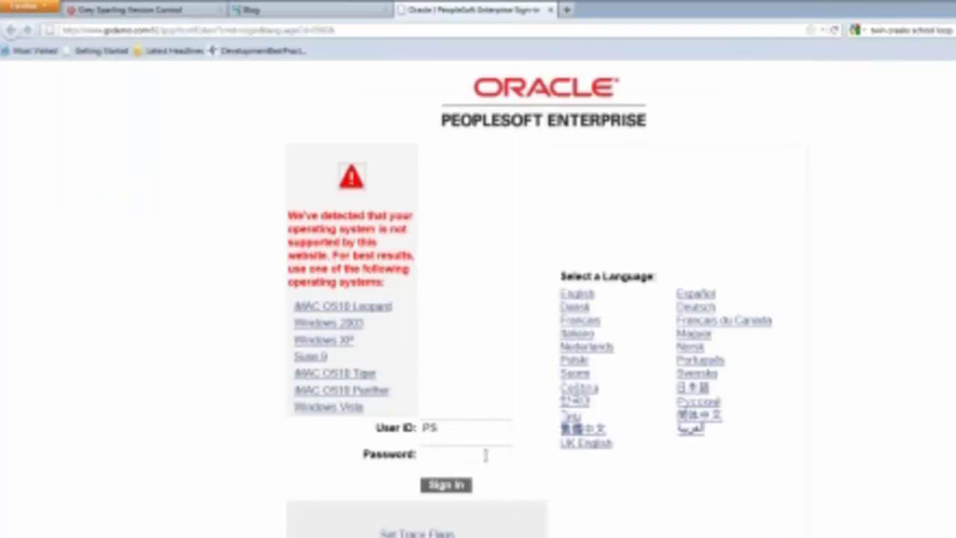
Step: Enter the password to sign in to PeopleSoft, then bring up the Main Menu
type("PS")
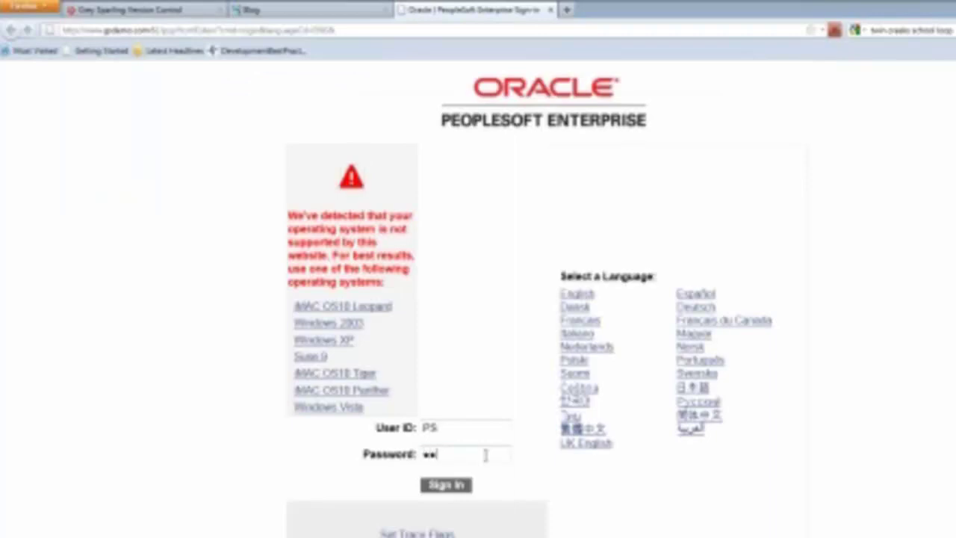
key("Return")
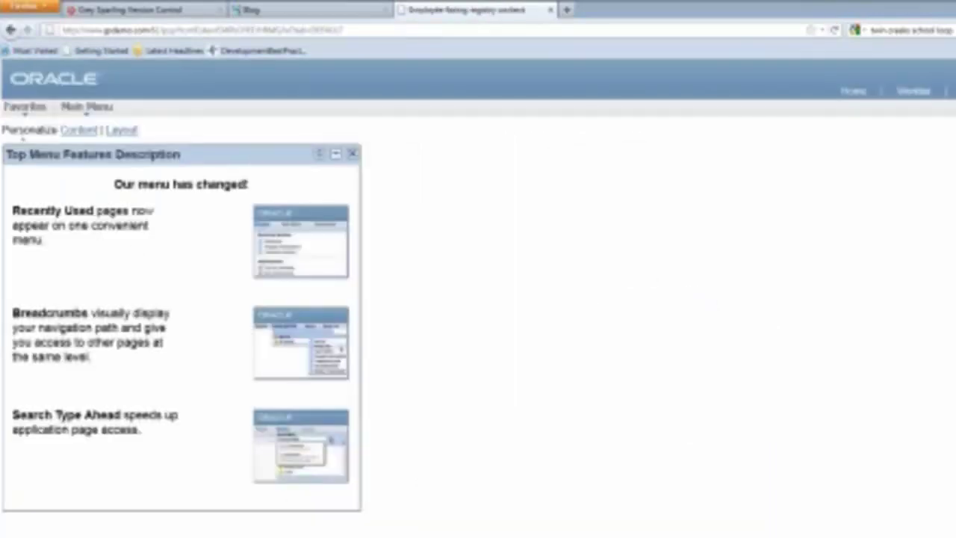
left_click(78, 110)
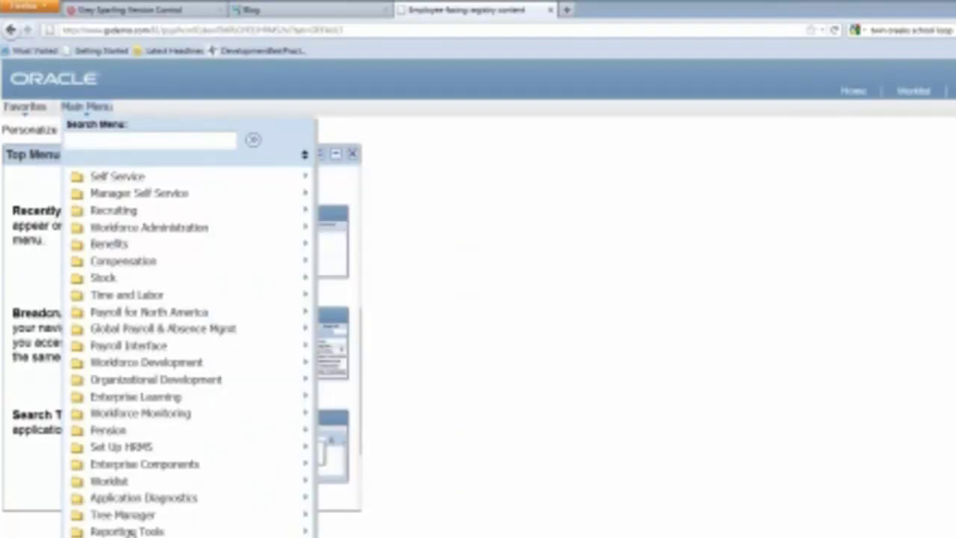
Step: In Query Manager, search for %XMLP queries and edit GS_DEPTMGR_XMLP
mouse_move(127, 532)
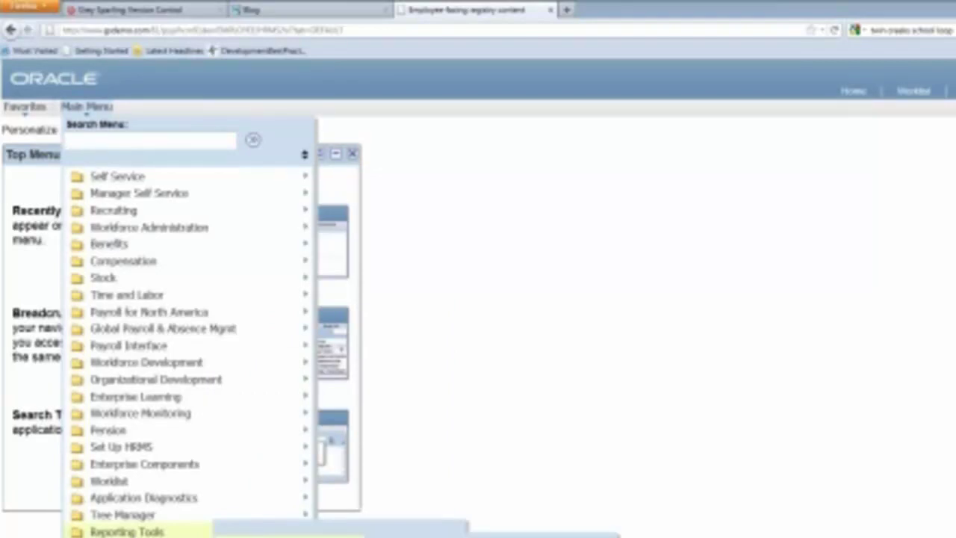
left_click(523, 535)
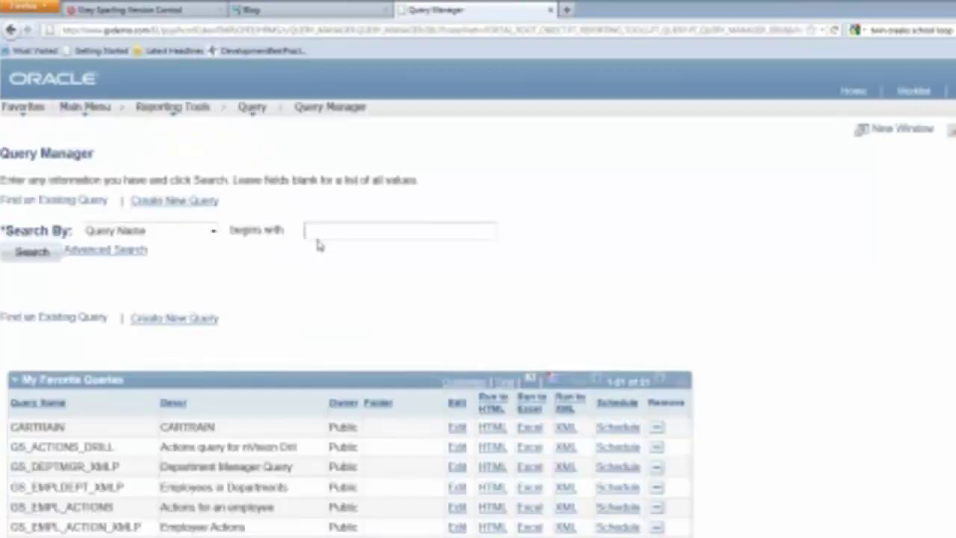
type("%XMLP")
key("Return")
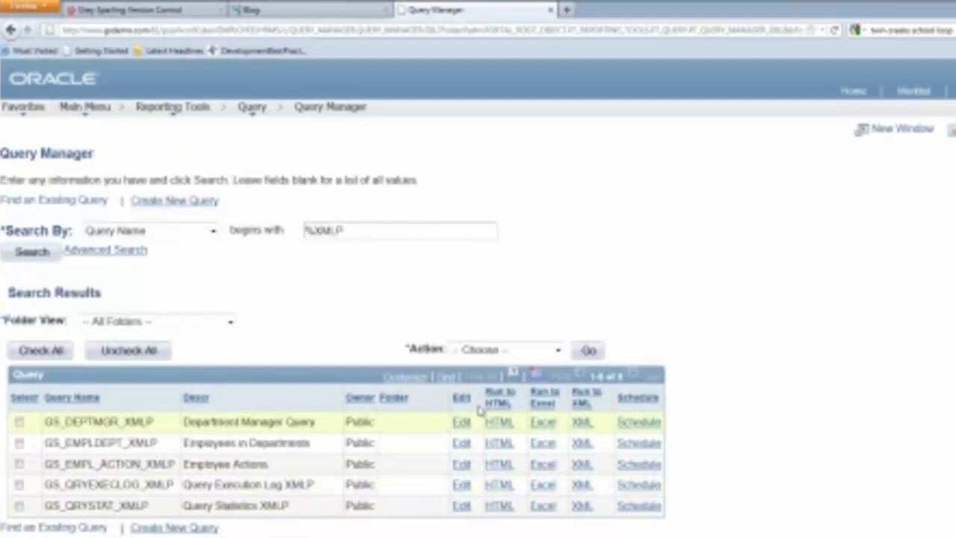
left_click(462, 423)
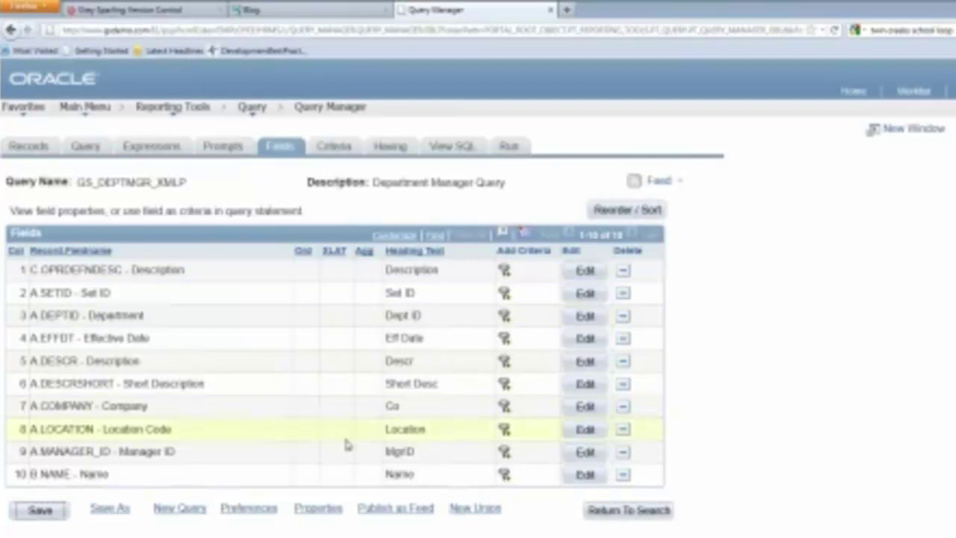
Step: Add an A.LOCATION criterion equal to a new prompt with No Table Edit
left_click(505, 431)
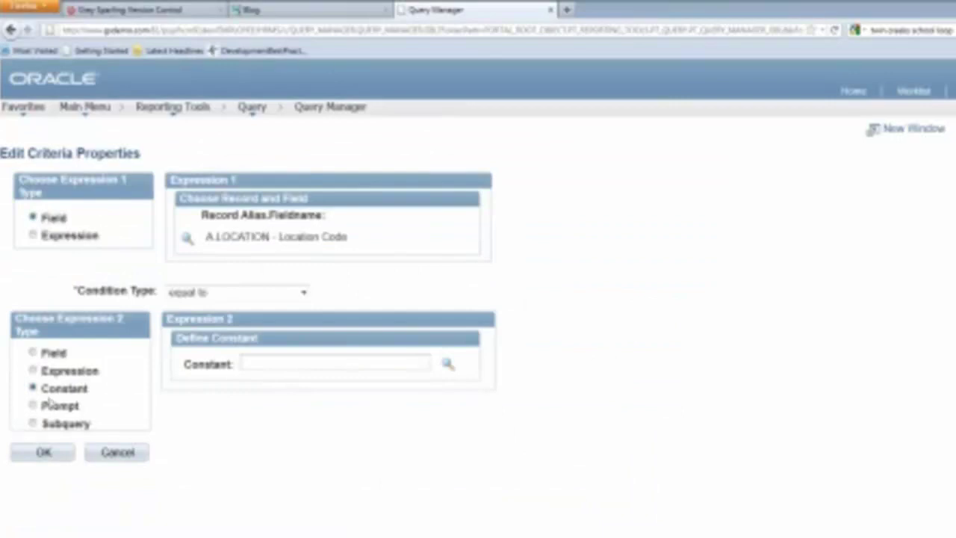
left_click(33, 406)
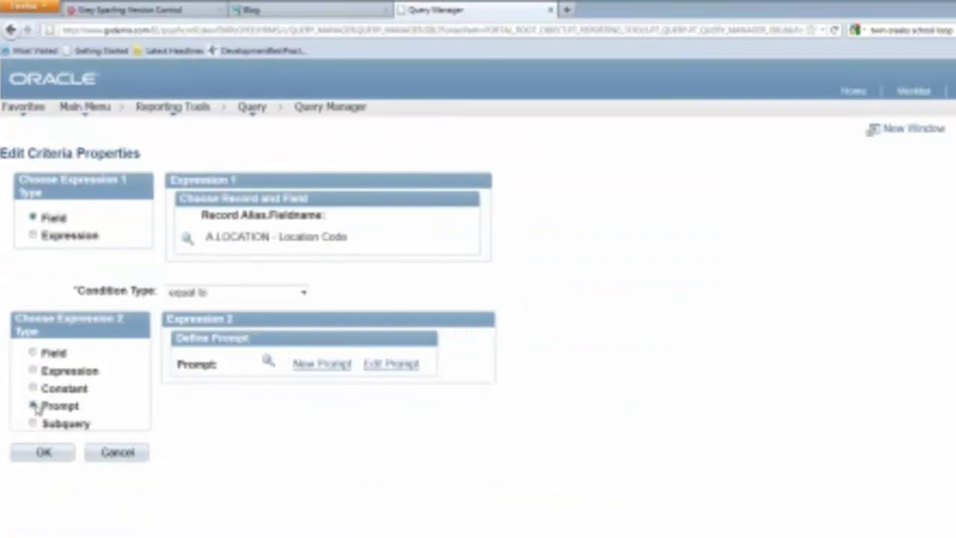
left_click(326, 367)
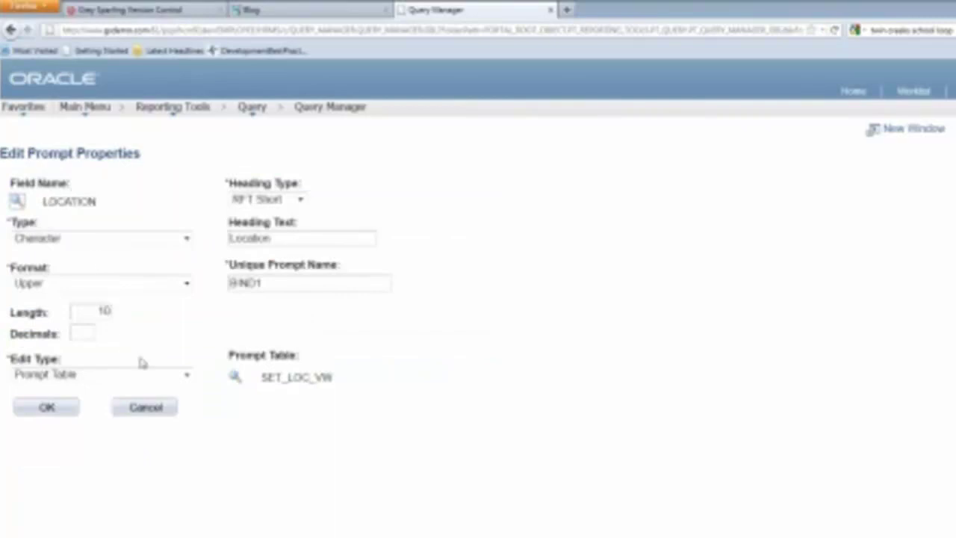
left_click(187, 376)
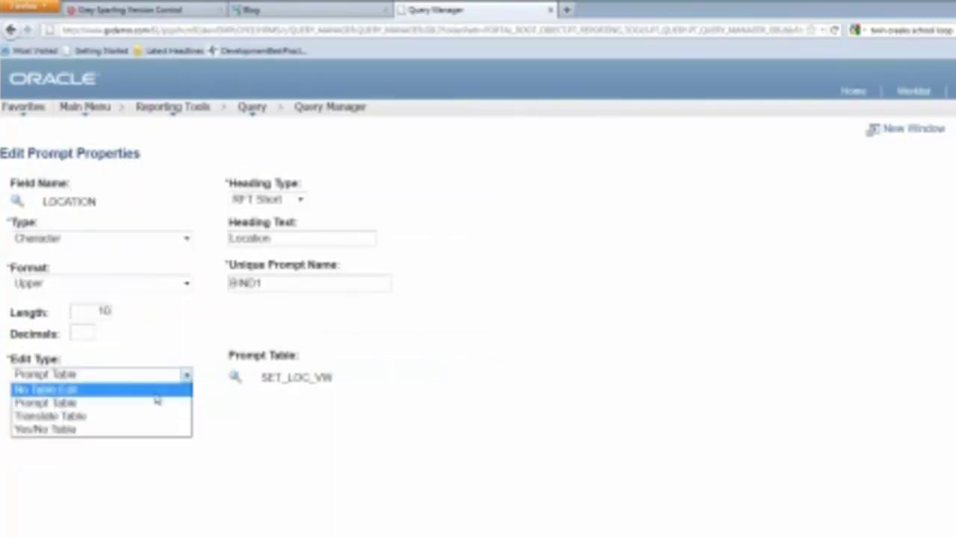
left_click(45, 387)
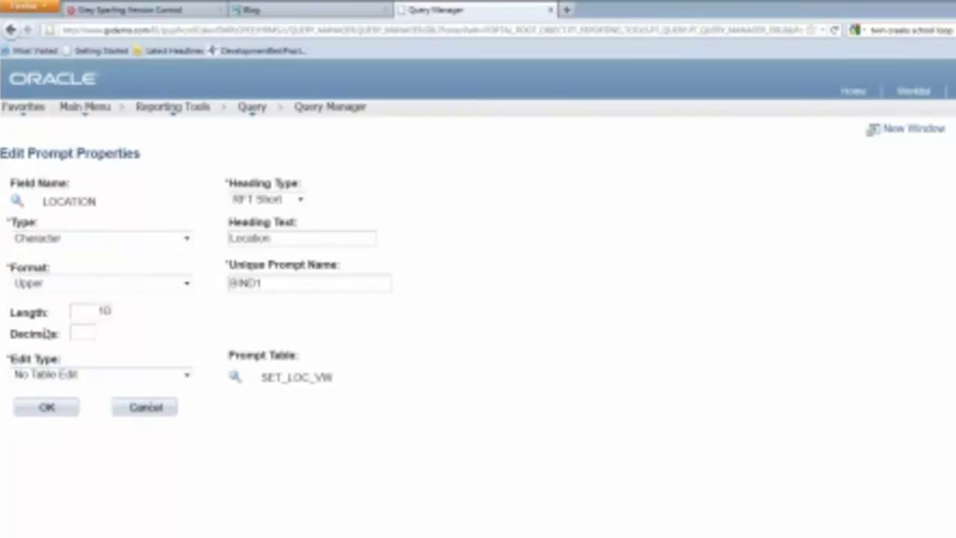
left_click(58, 416)
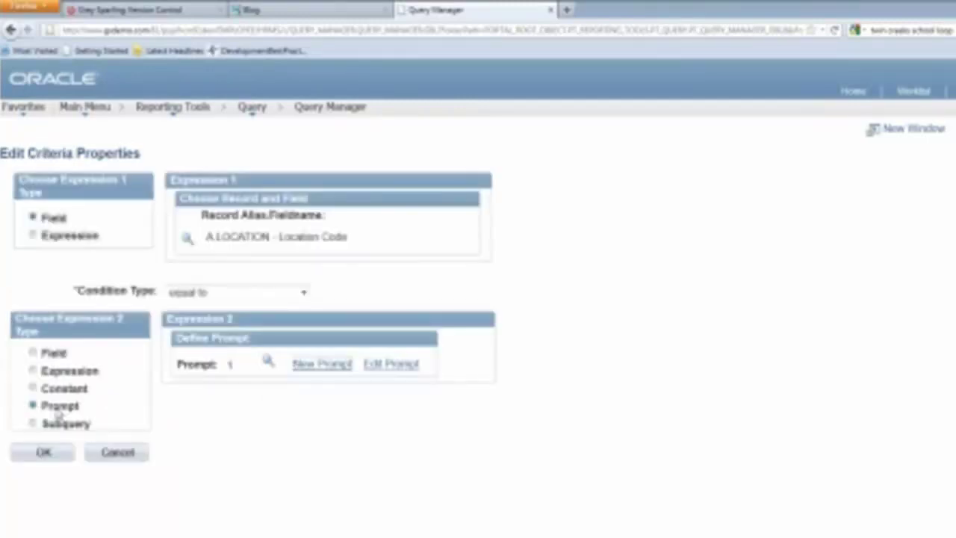
left_click(43, 453)
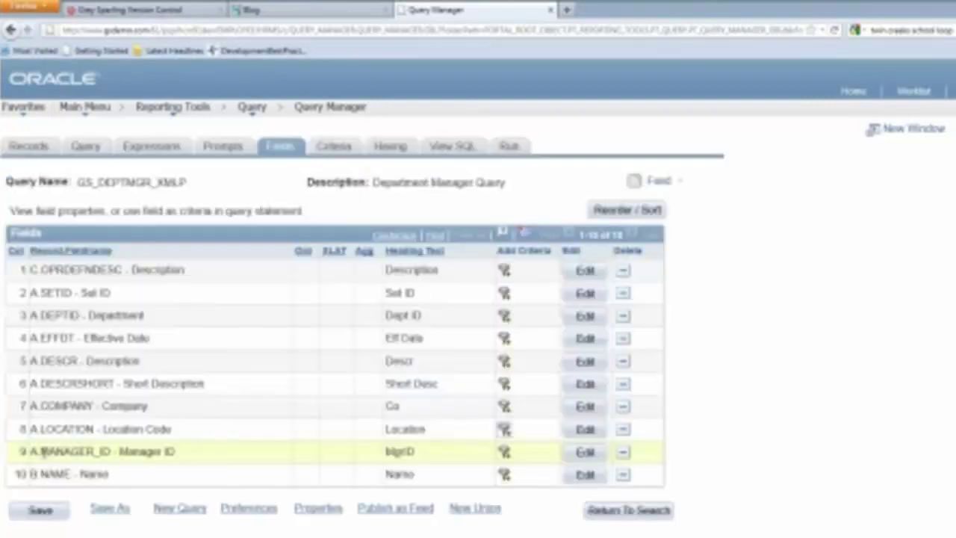
Step: Save the query and open the GS_WEB_EMPL run control in Query Report Scheduler
left_click(37, 515)
left_click(171, 109)
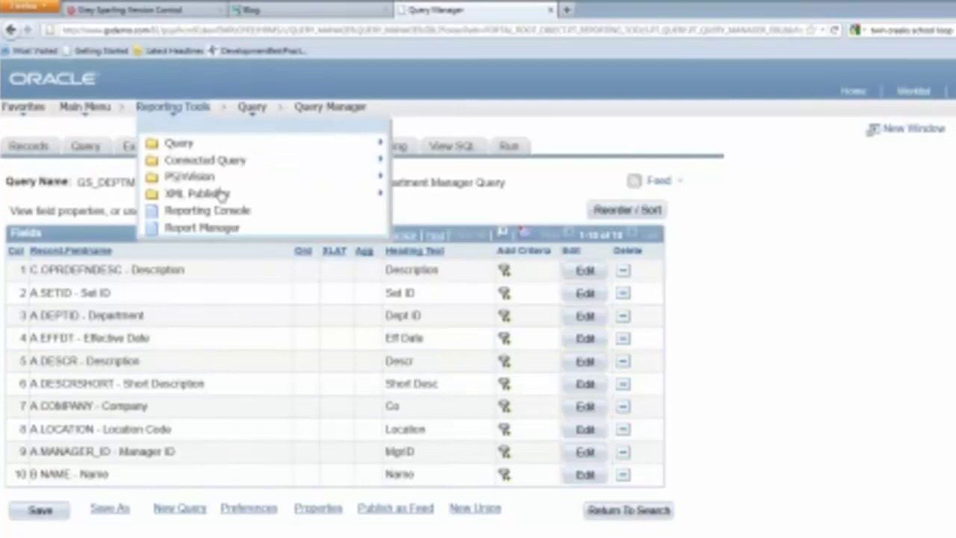
mouse_move(222, 193)
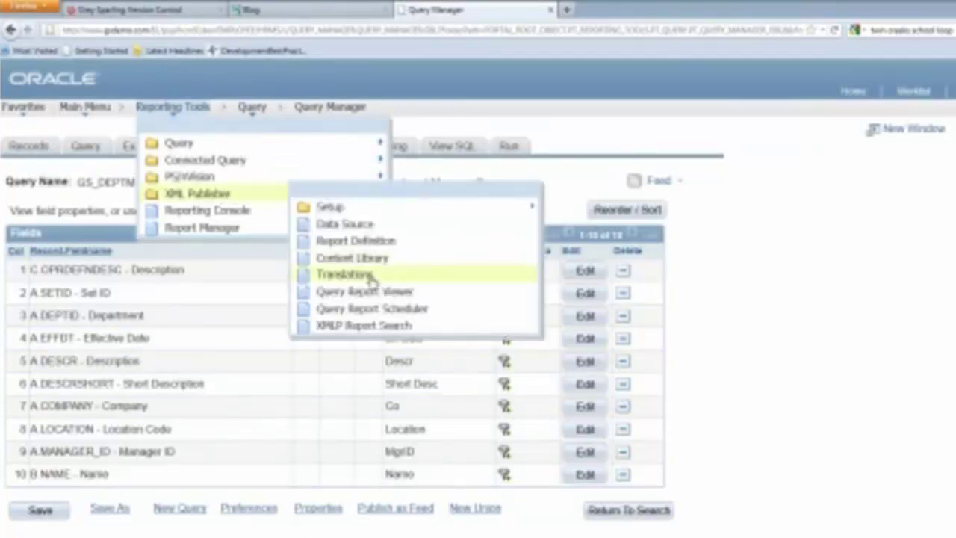
left_click(378, 313)
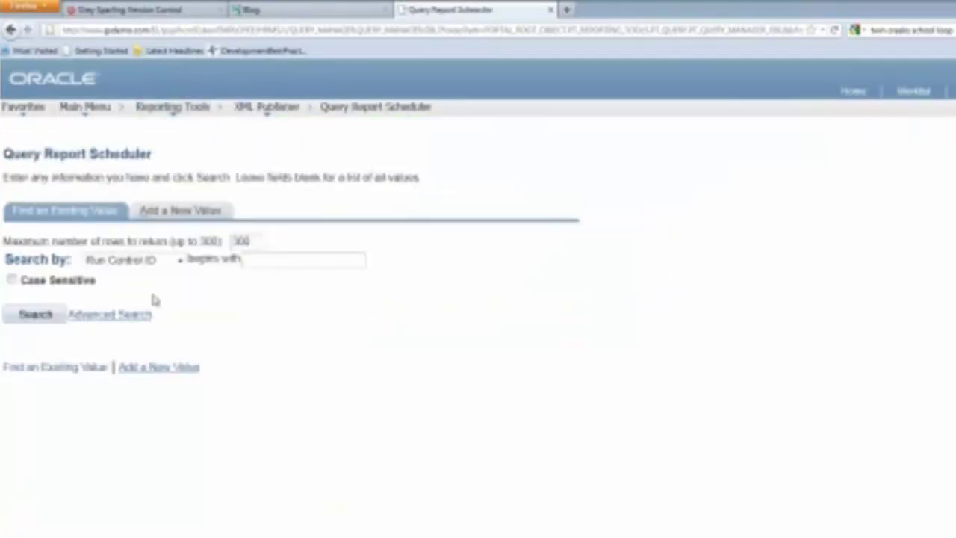
left_click(31, 316)
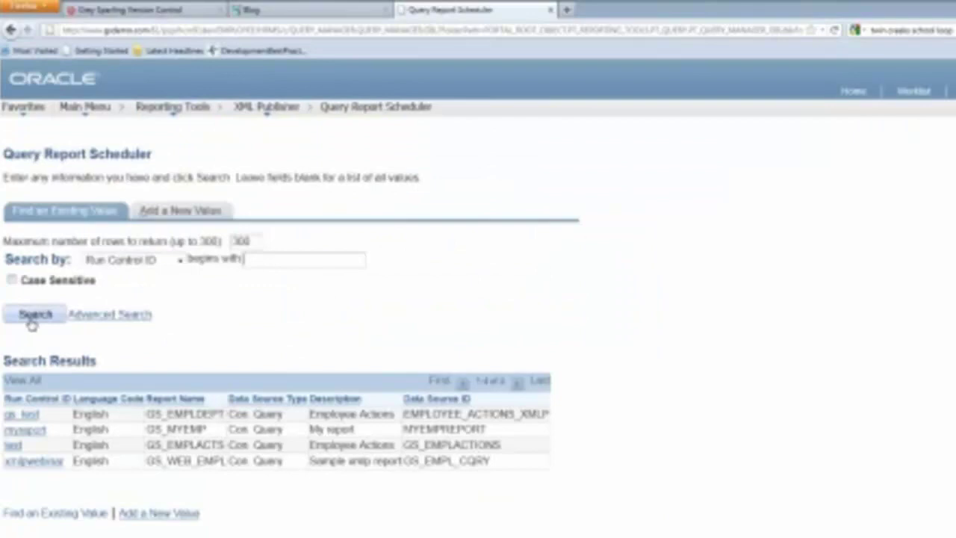
left_click(38, 463)
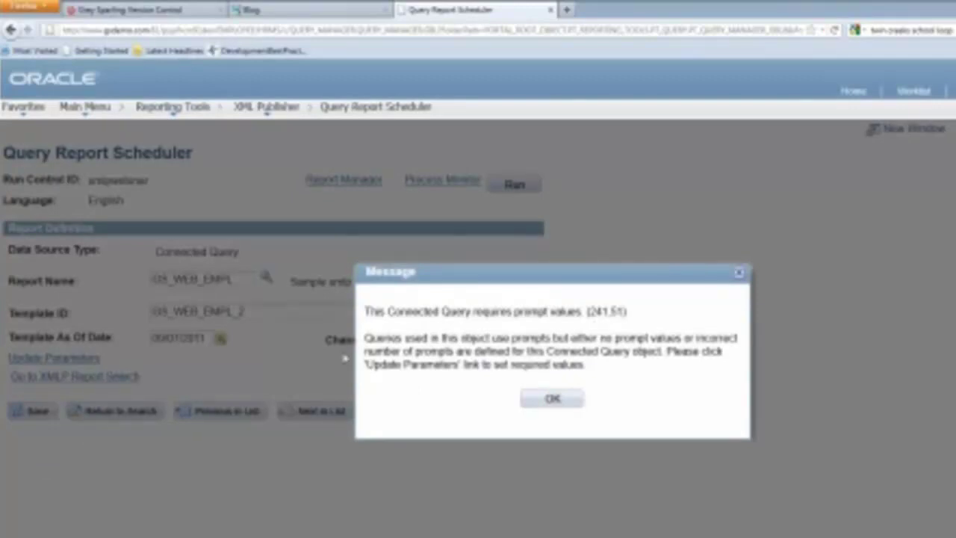
Step: Dismiss the warning and set the GS_DEPTMGR_XMLP Location prompt value to KUDE00
left_click(559, 401)
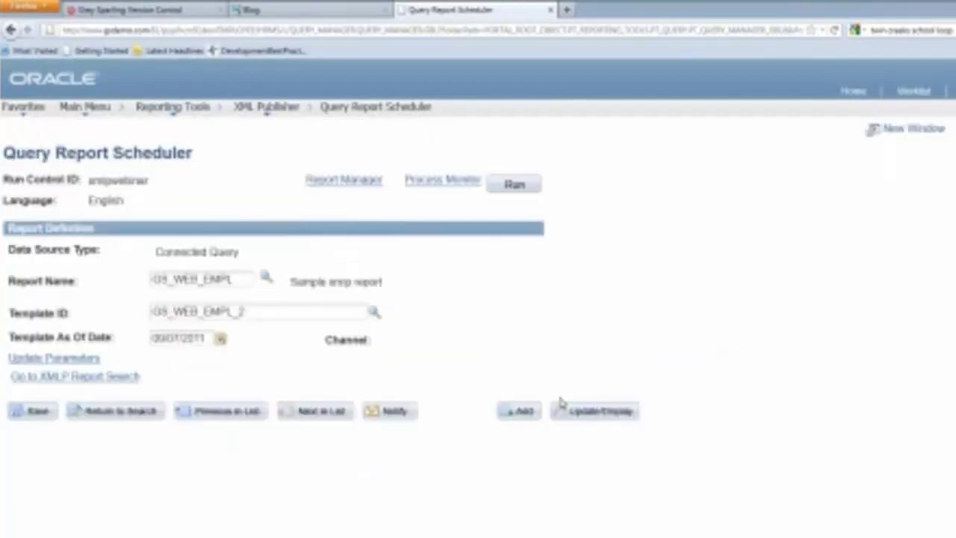
left_click(81, 359)
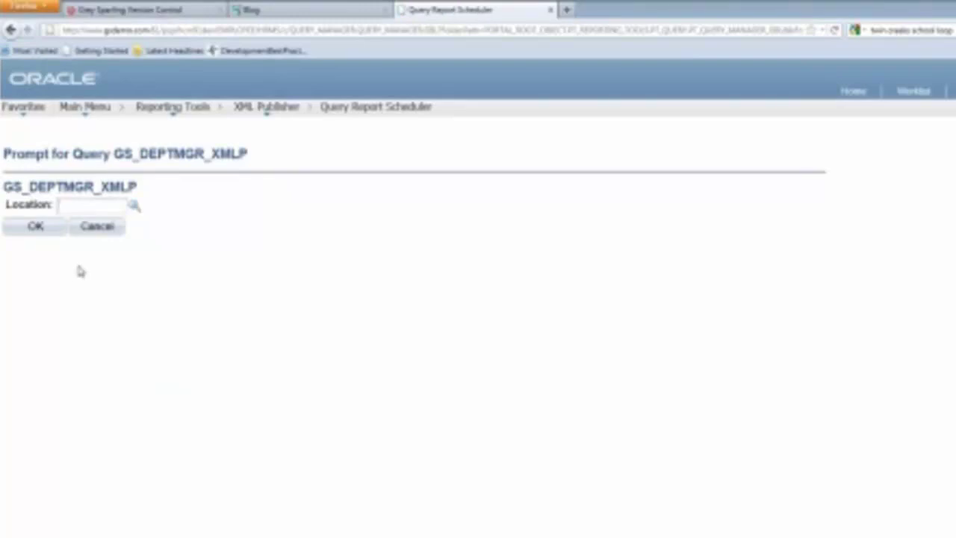
type("KU00")
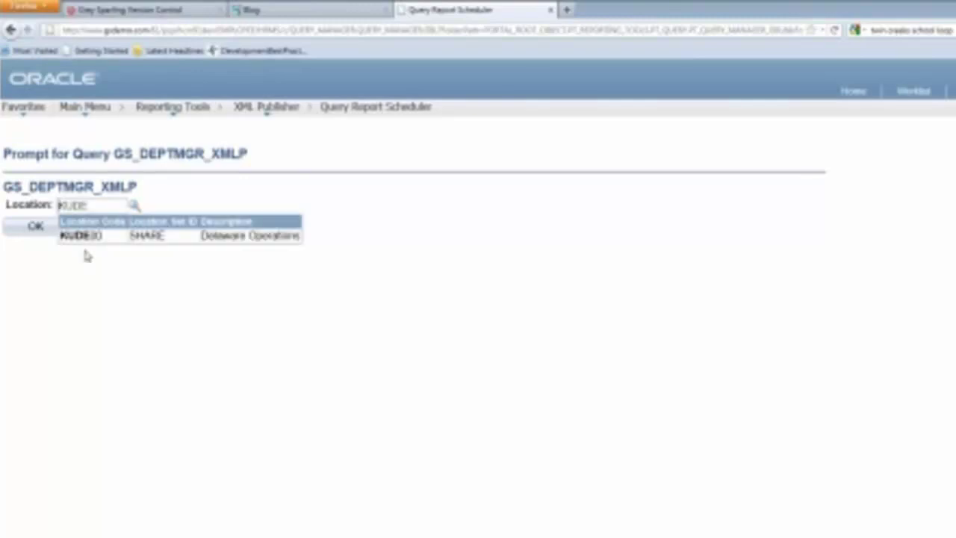
left_click(88, 236)
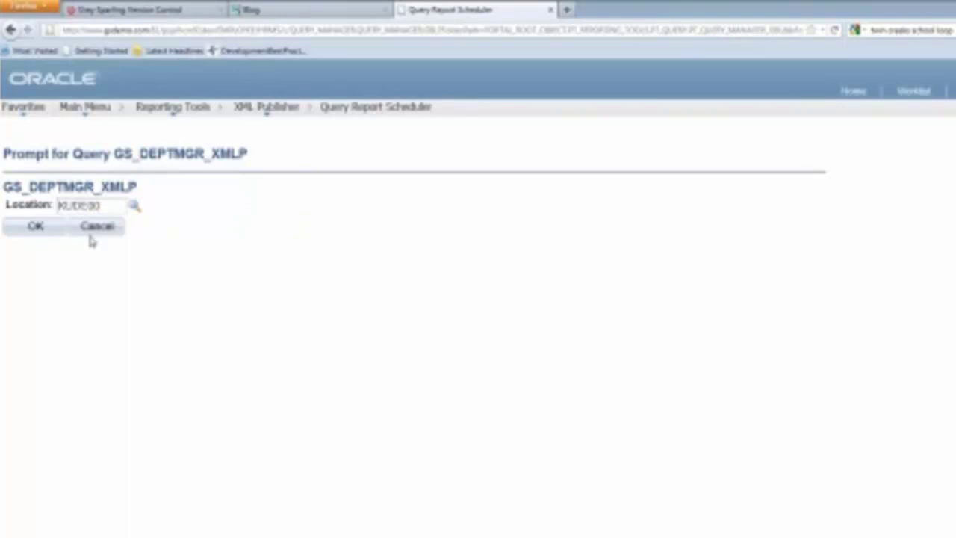
left_click(27, 227)
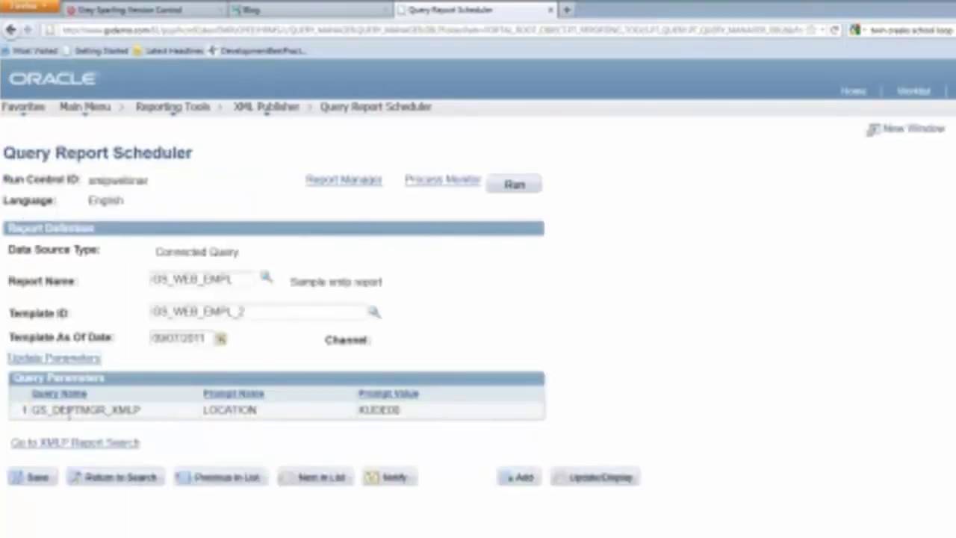
Step: Run the GS_WEB_EMPL report and submit its Process Scheduler request
left_click(515, 185)
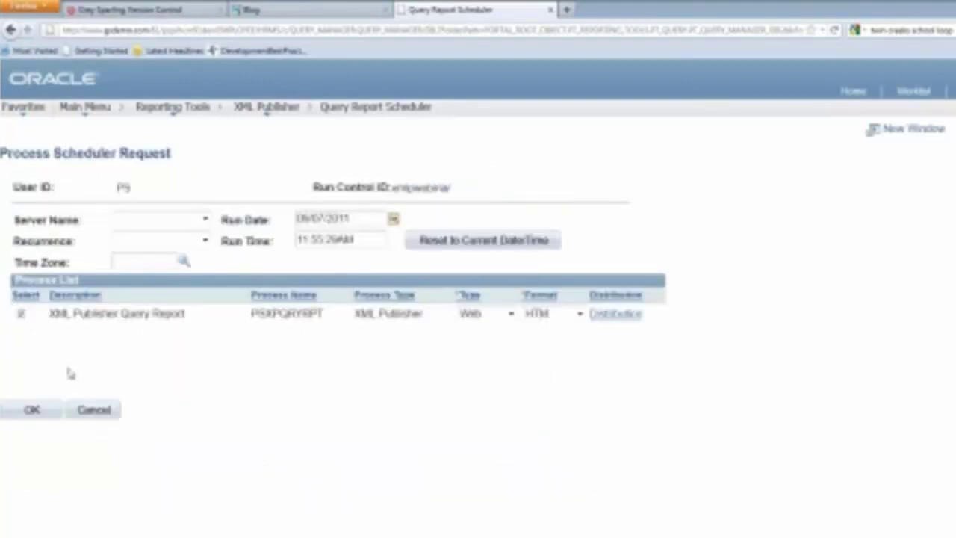
left_click(35, 410)
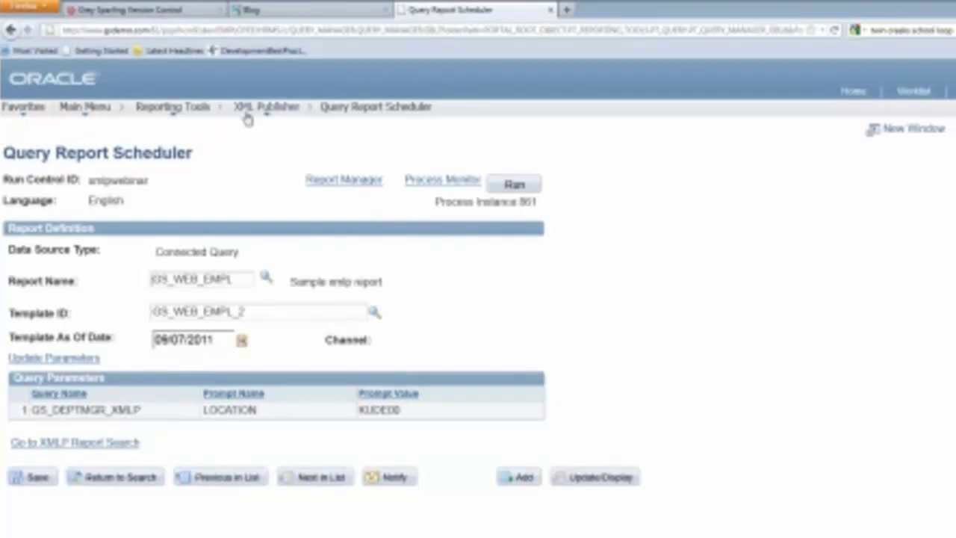
mouse_move(252, 118)
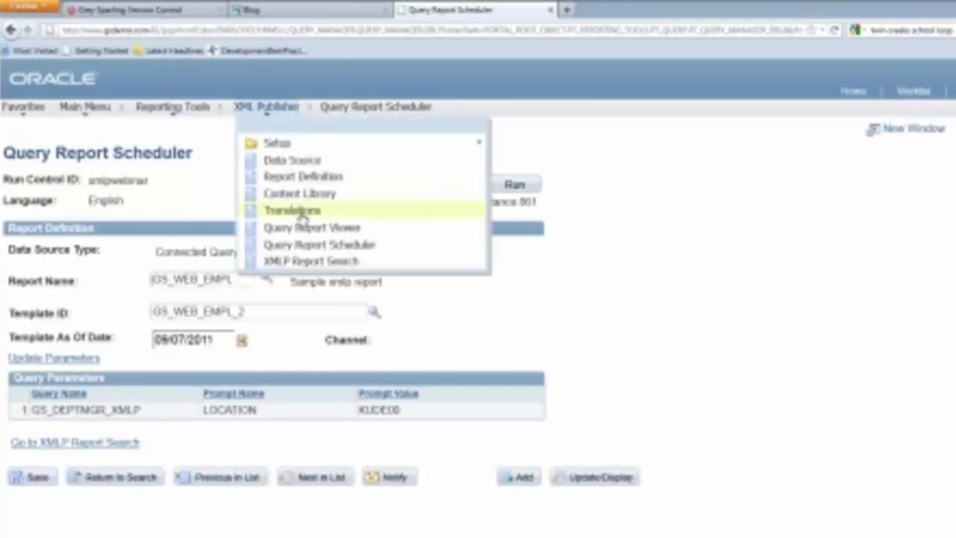